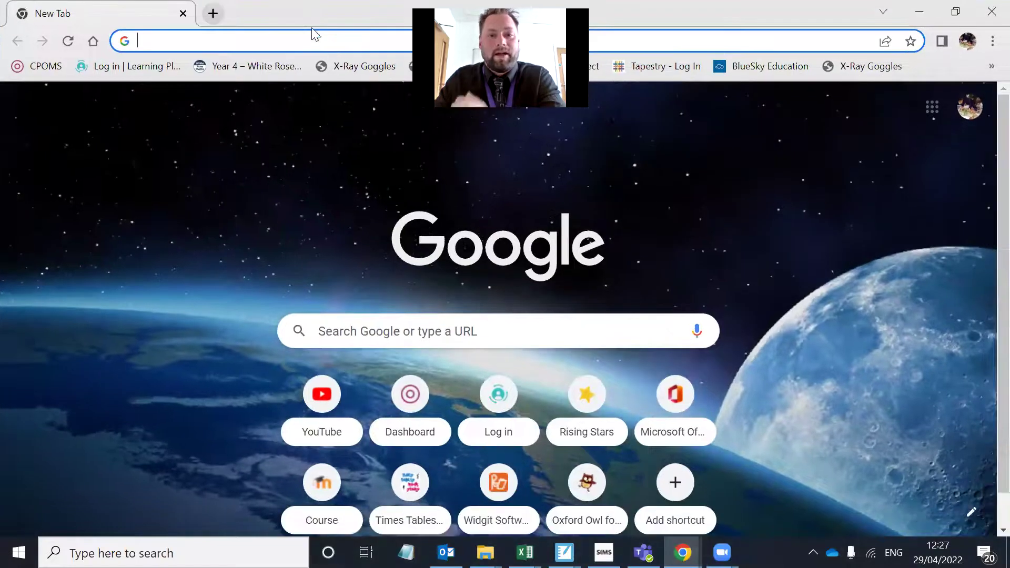
Search the web for "isle of tune"
{"action": "left_click", "coordinate": [404, 331]}
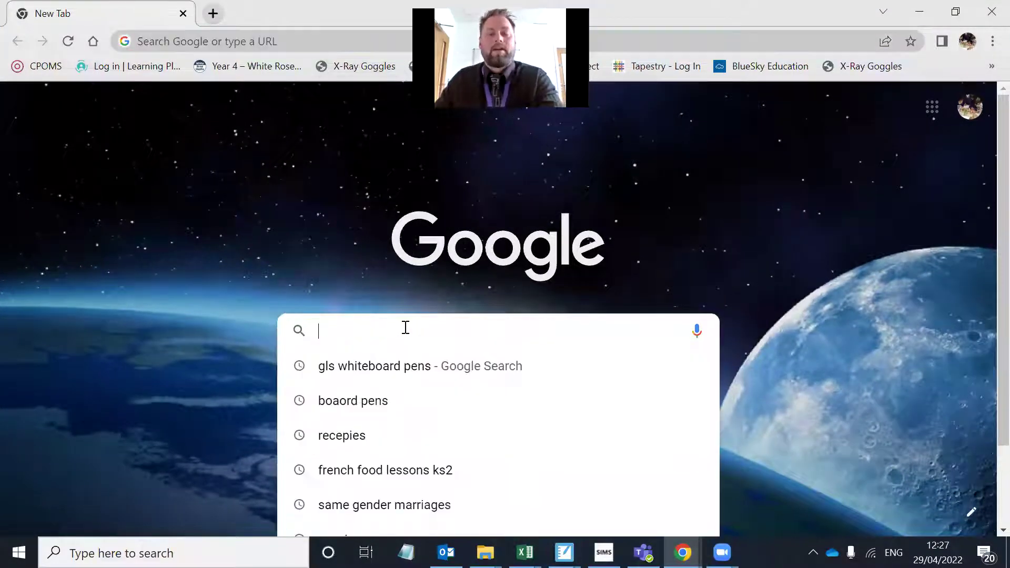
{"action": "type", "text": "isle"}
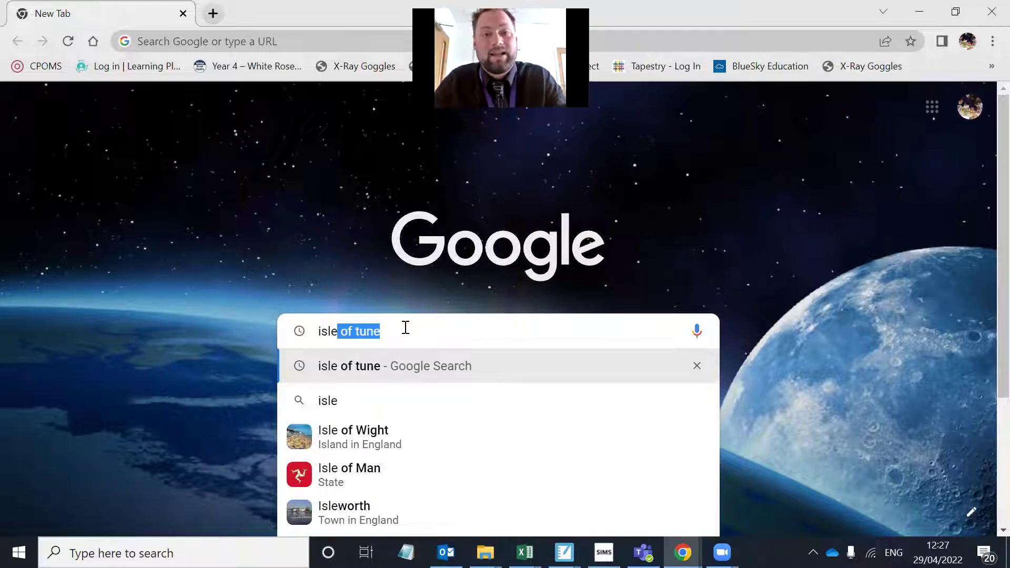
{"action": "key", "text": "Return"}
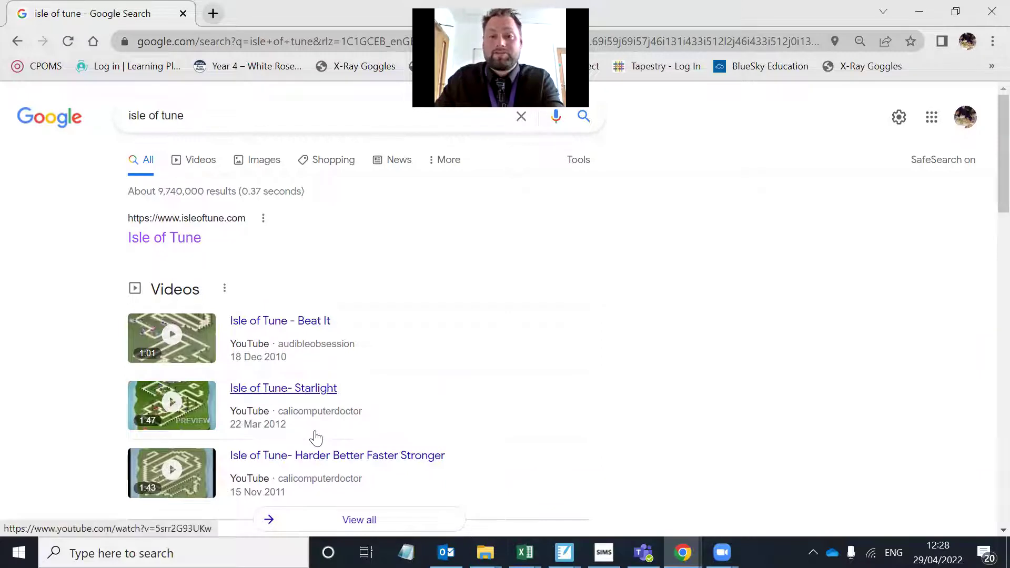
{"action": "scroll", "coordinate": [281, 395], "scroll_direction": "down", "scroll_amount": 4}
{"action": "scroll", "coordinate": [278, 389], "scroll_direction": "up", "scroll_amount": 4}
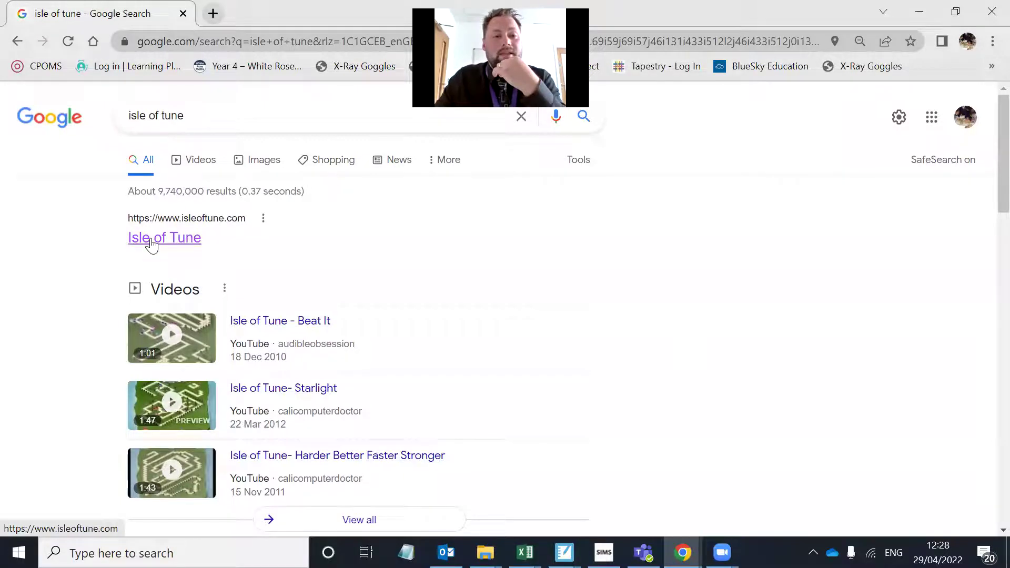
Open the Isle of Tune website from the search results and start a new, empty island
{"action": "left_click", "coordinate": [151, 239]}
{"action": "scroll", "coordinate": [151, 242], "scroll_direction": "down", "scroll_amount": 1}
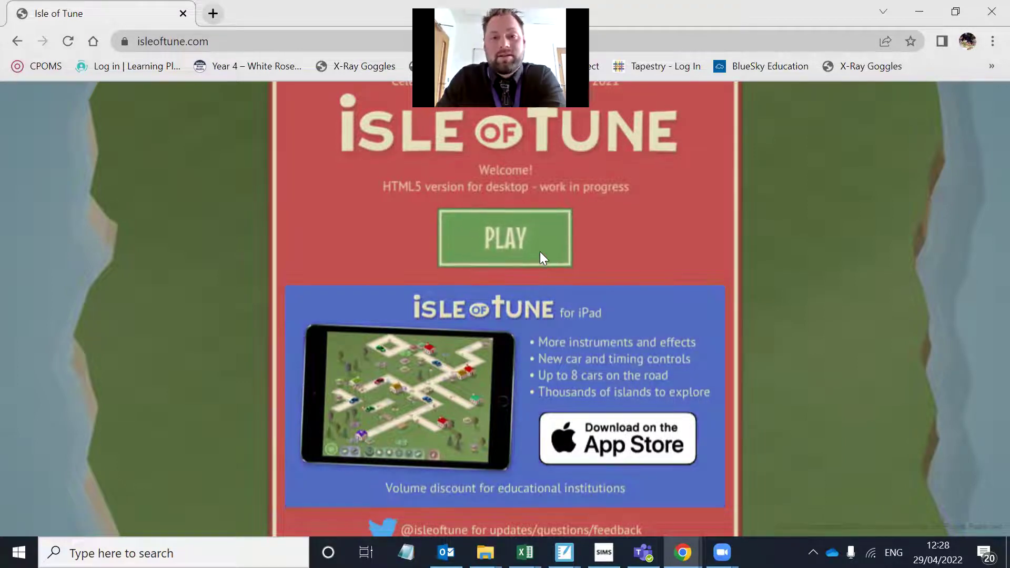
{"action": "left_click", "coordinate": [540, 252]}
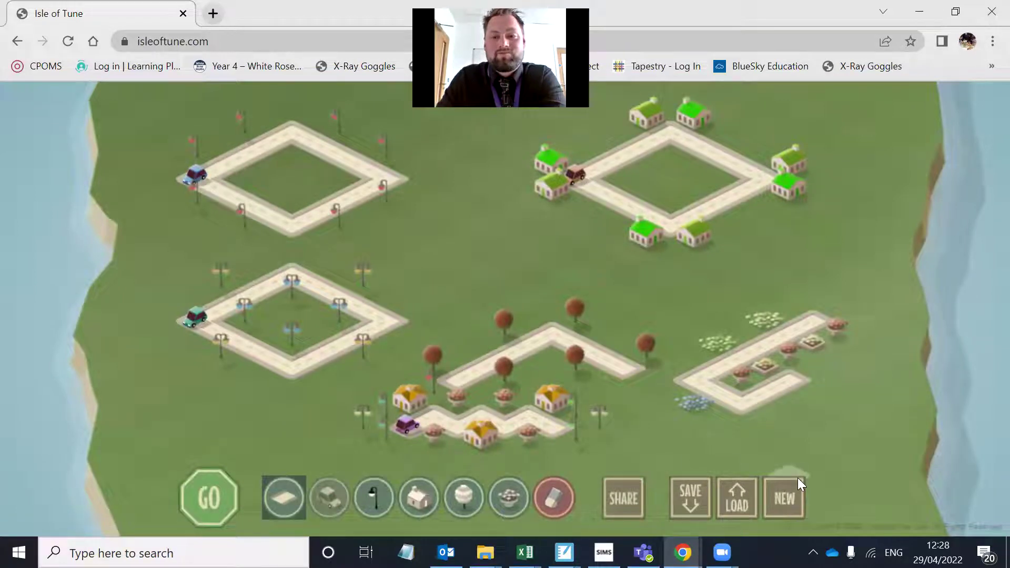
{"action": "left_click", "coordinate": [777, 504]}
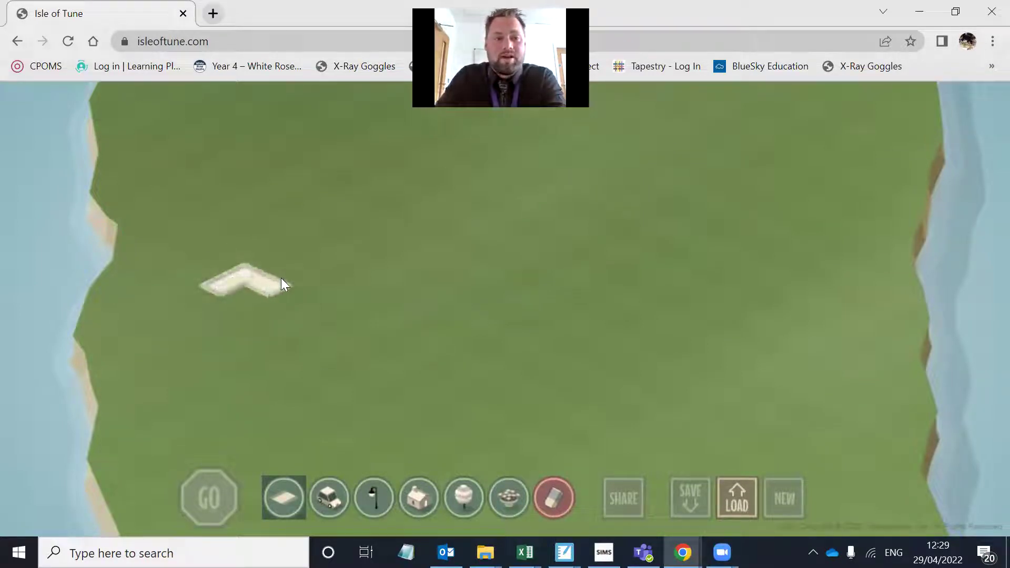
Lay two parallel zigzag rows of road across the island's left half, joined by a pointed right end
{"action": "left_click_drag", "start_coordinate": [282, 279], "coordinate": [301, 284]}
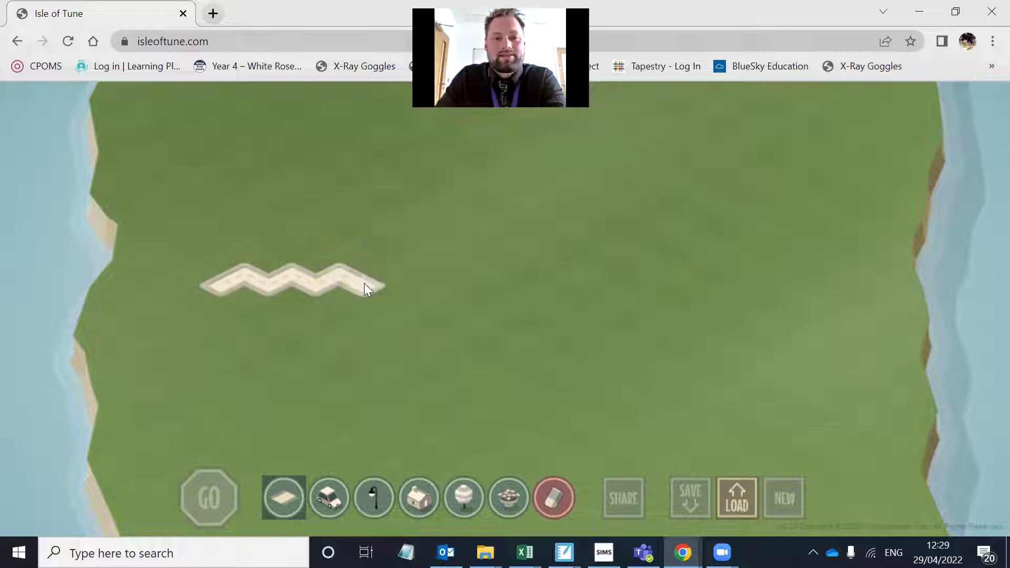
{"action": "left_click_drag", "start_coordinate": [426, 279], "coordinate": [493, 268]}
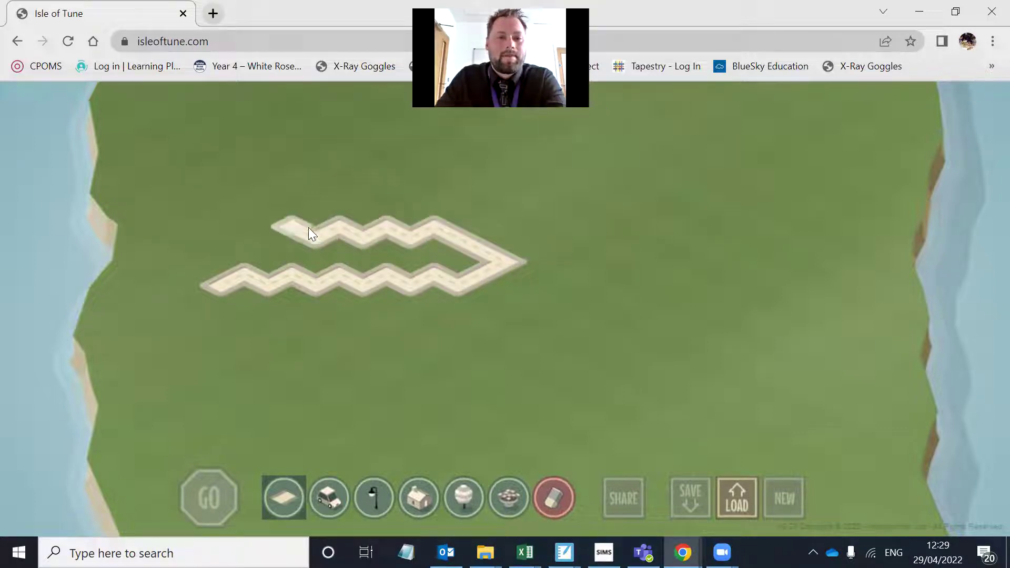
{"action": "mouse_move", "coordinate": [291, 234]}
{"action": "left_mouse_down"}
{"action": "mouse_move", "coordinate": [273, 243]}
{"action": "mouse_move", "coordinate": [238, 212]}
{"action": "left_mouse_up"}
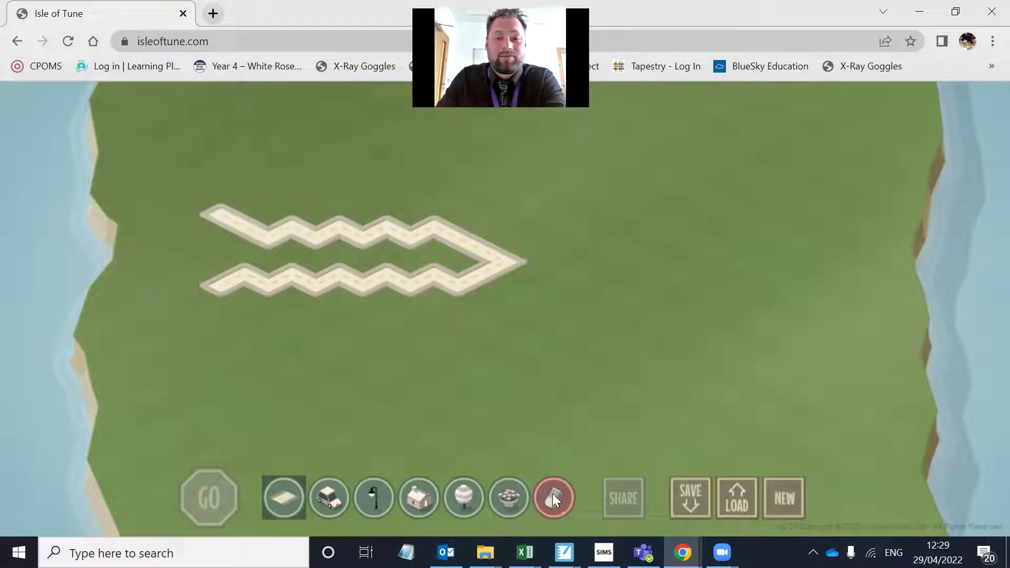
Erase the misplaced road at the upper row's left end and close the loop with a pointed left corner
{"action": "left_click", "coordinate": [553, 497]}
{"action": "left_click", "coordinate": [224, 213]}
{"action": "left_click", "coordinate": [294, 496]}
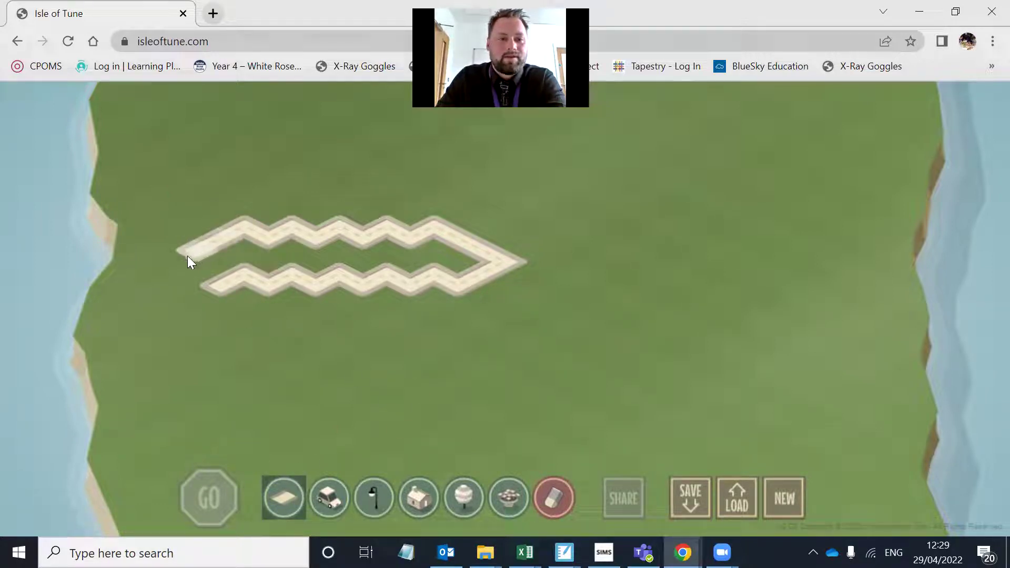
{"action": "left_click", "coordinate": [205, 271]}
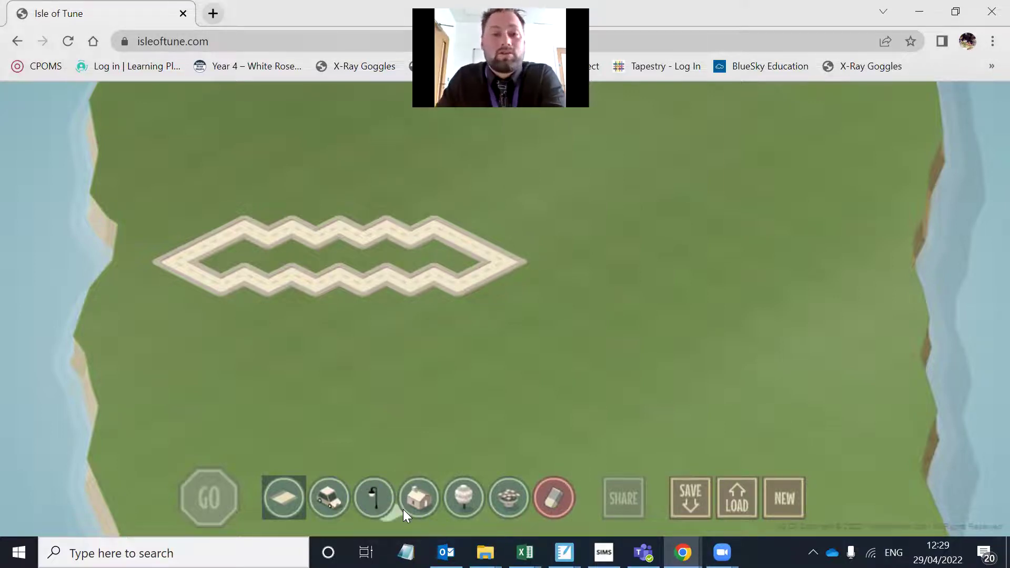
Place a street lamp inside the loop's right end and set its sound to the seventh, bright green note
{"action": "left_click", "coordinate": [365, 500]}
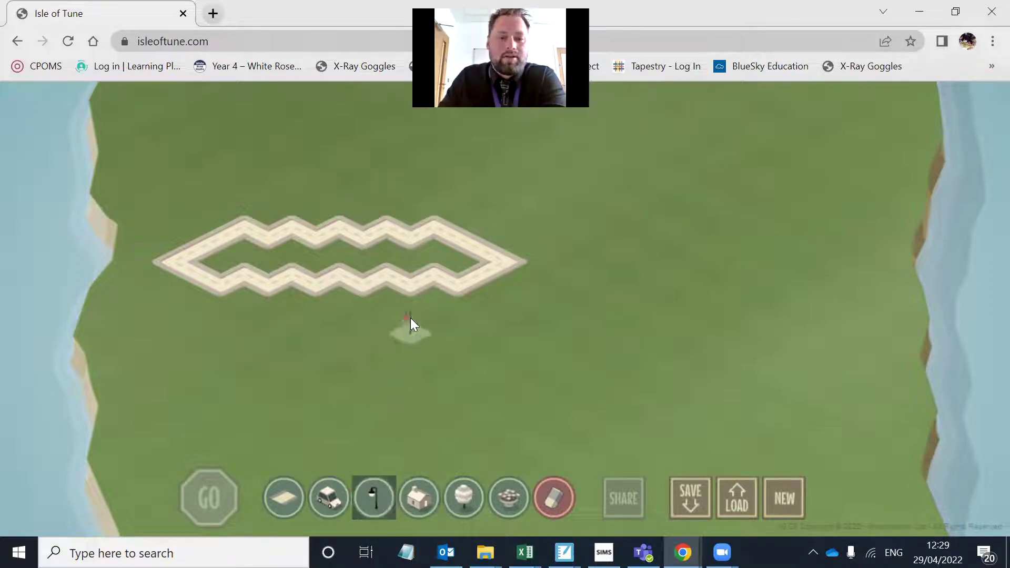
{"action": "left_click", "coordinate": [454, 262]}
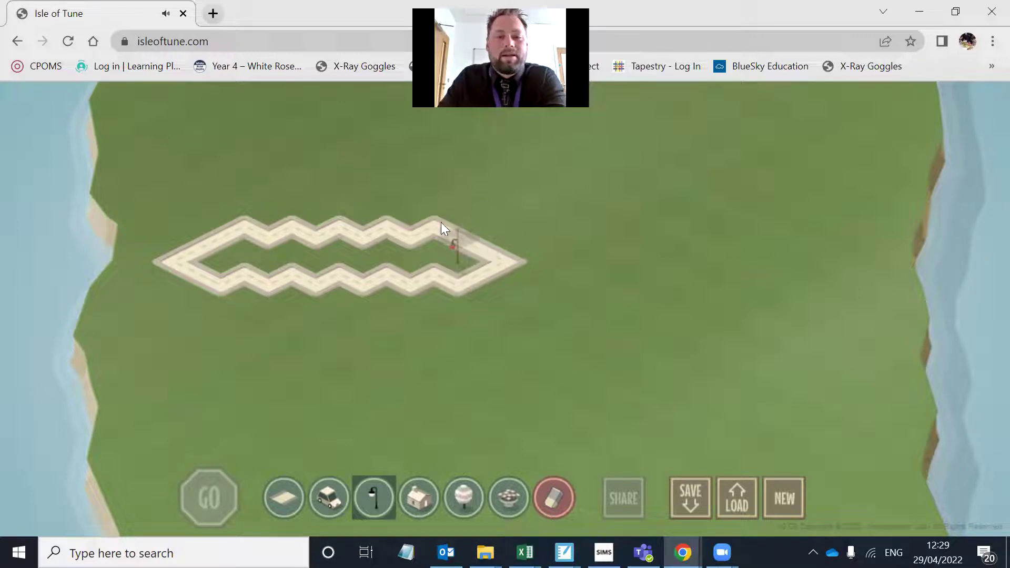
{"action": "left_click", "coordinate": [461, 259]}
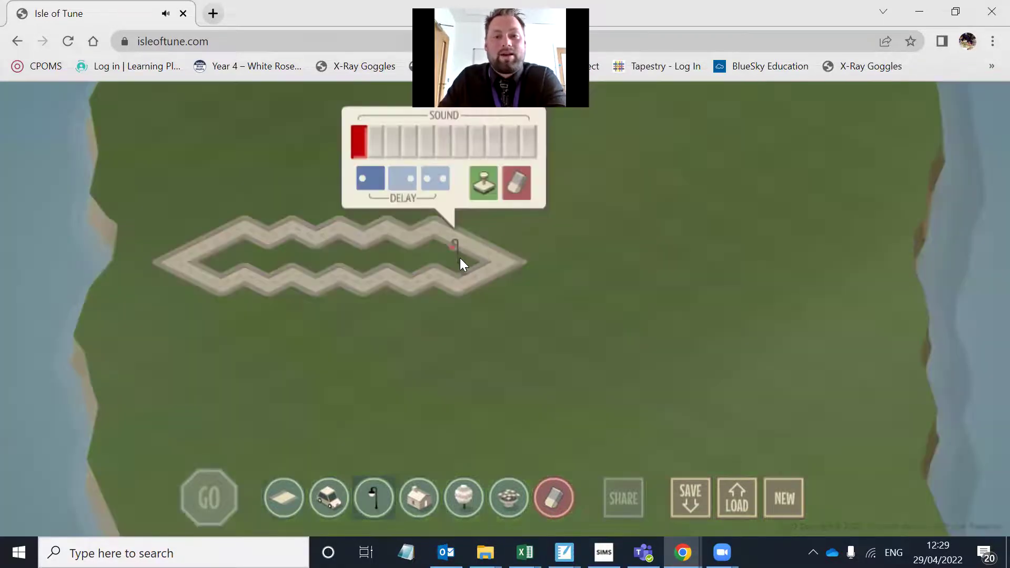
{"action": "left_click", "coordinate": [392, 140]}
{"action": "left_click", "coordinate": [411, 142]}
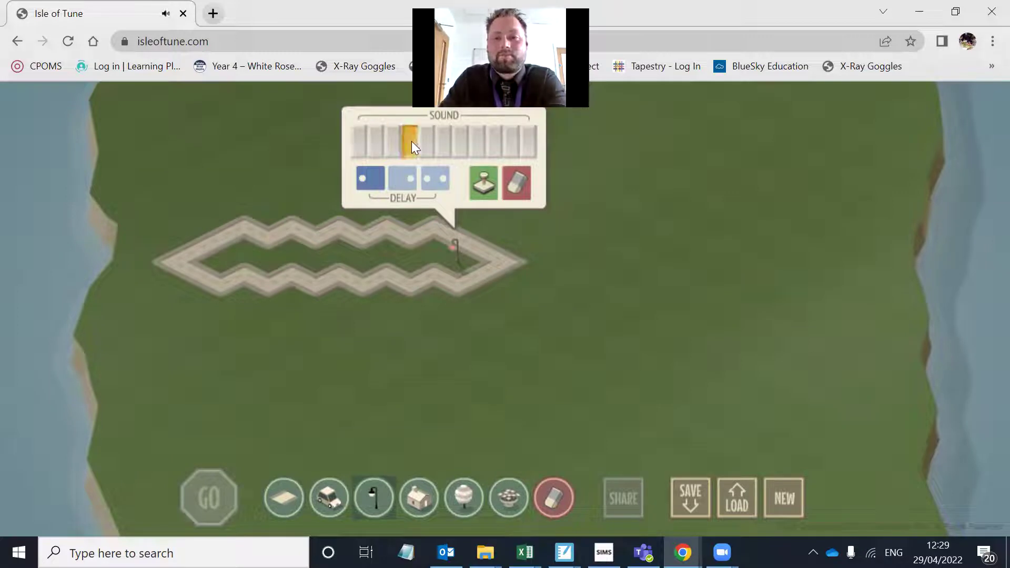
{"action": "left_click", "coordinate": [475, 141]}
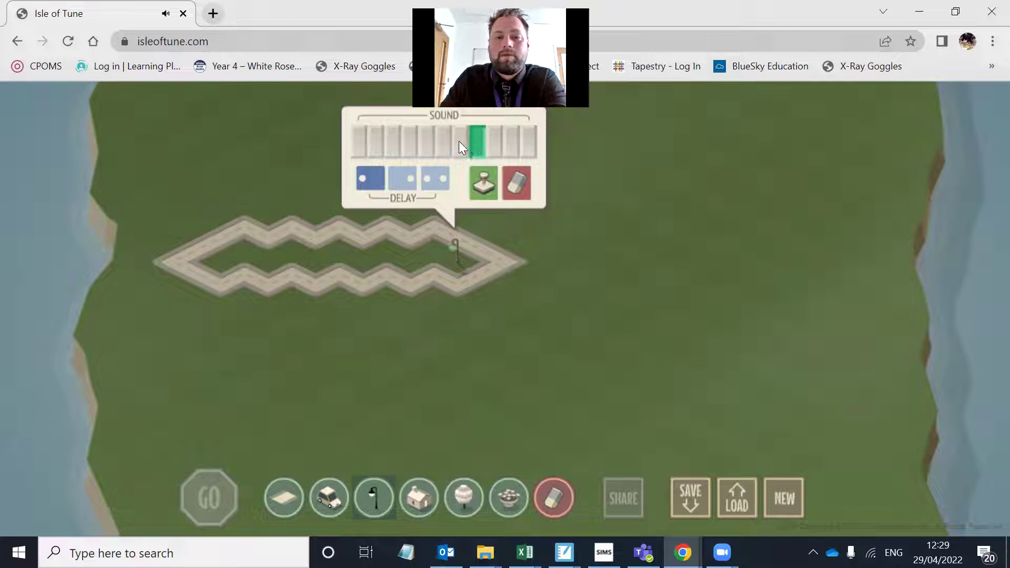
{"action": "left_click", "coordinate": [458, 142]}
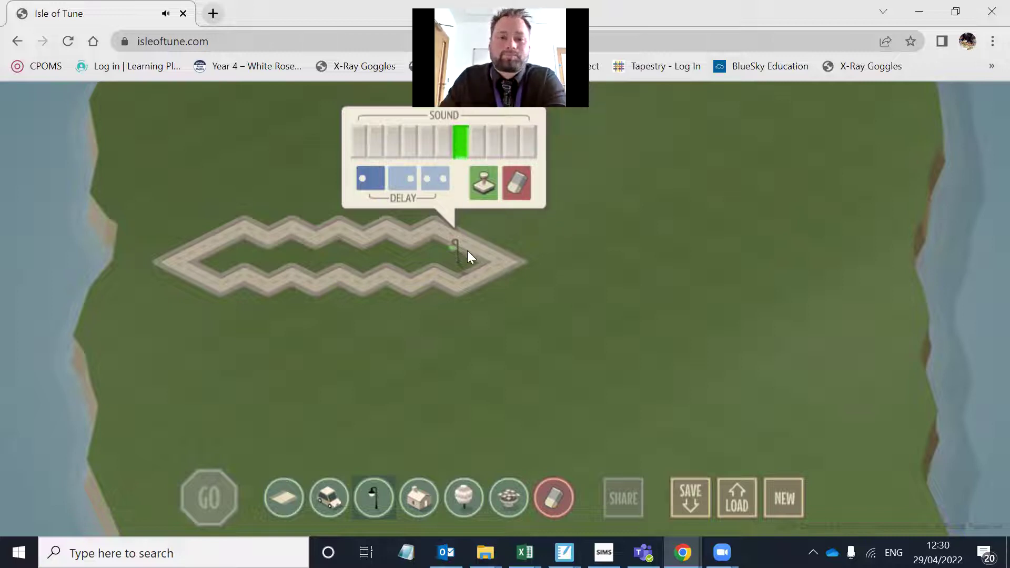
{"action": "left_click", "coordinate": [454, 261]}
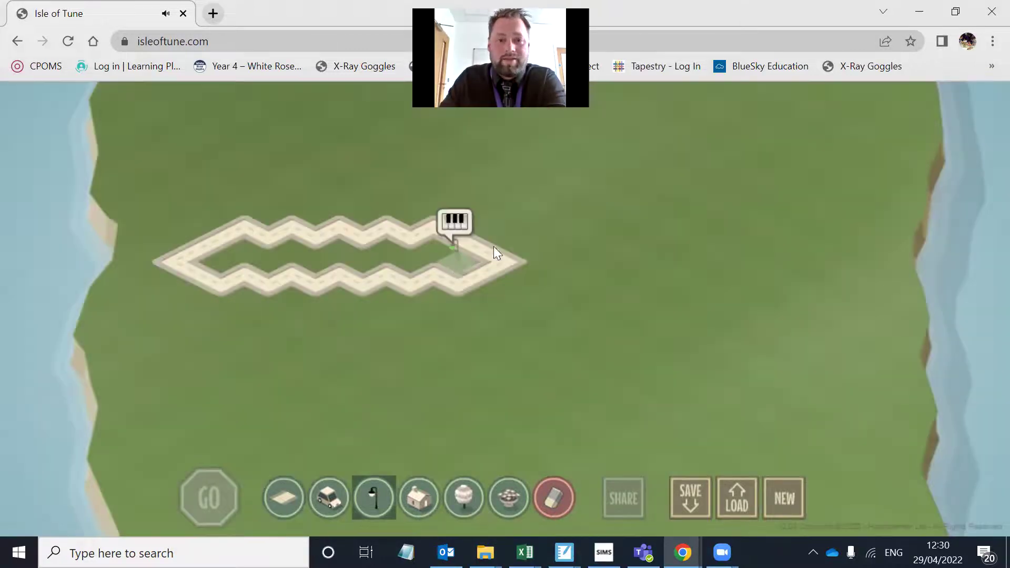
Stamp two copies of the green lamp inside the loop, one near the middle and one near the left end
{"action": "left_click", "coordinate": [450, 259]}
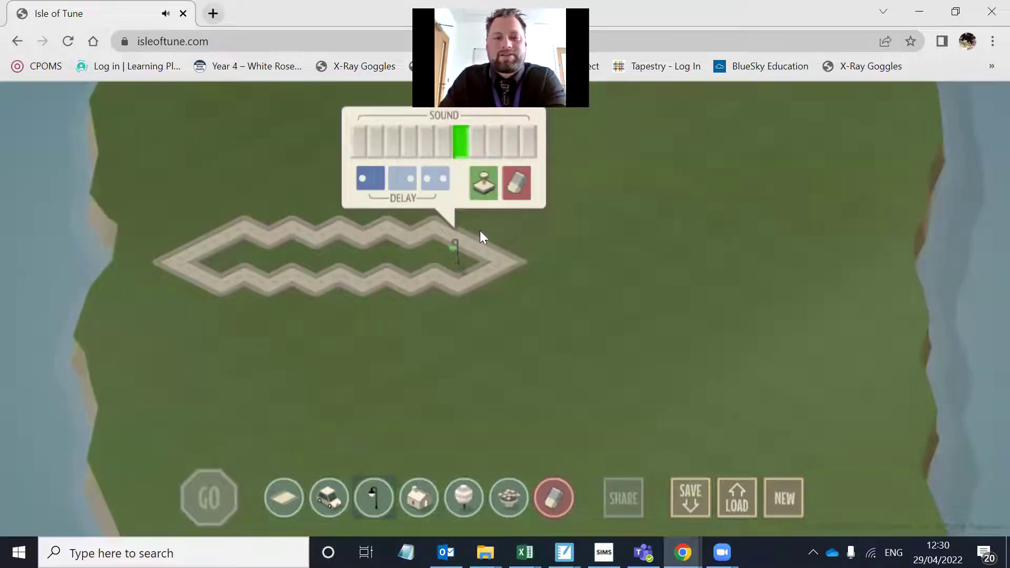
{"action": "left_click", "coordinate": [484, 186]}
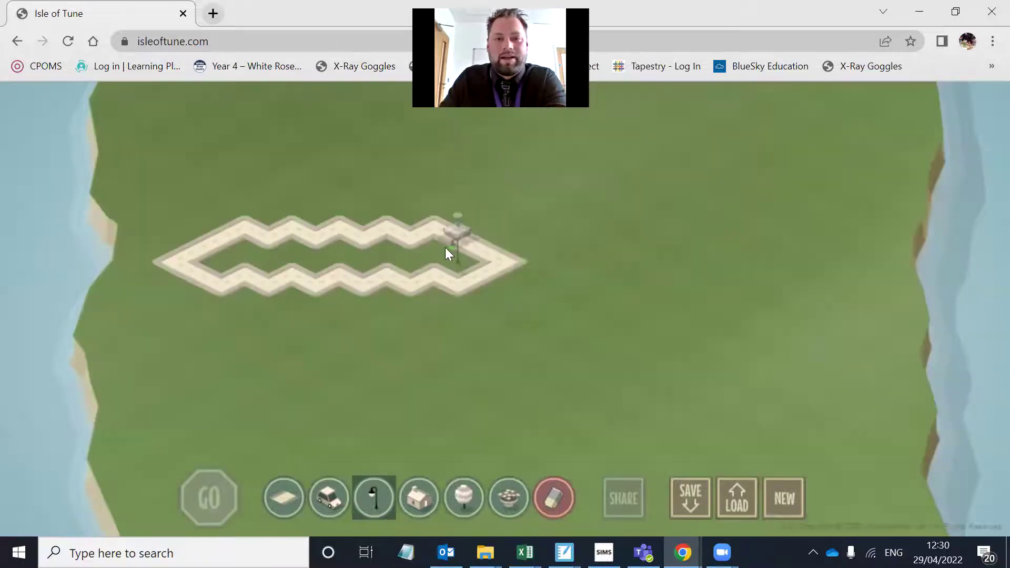
{"action": "left_click", "coordinate": [368, 267]}
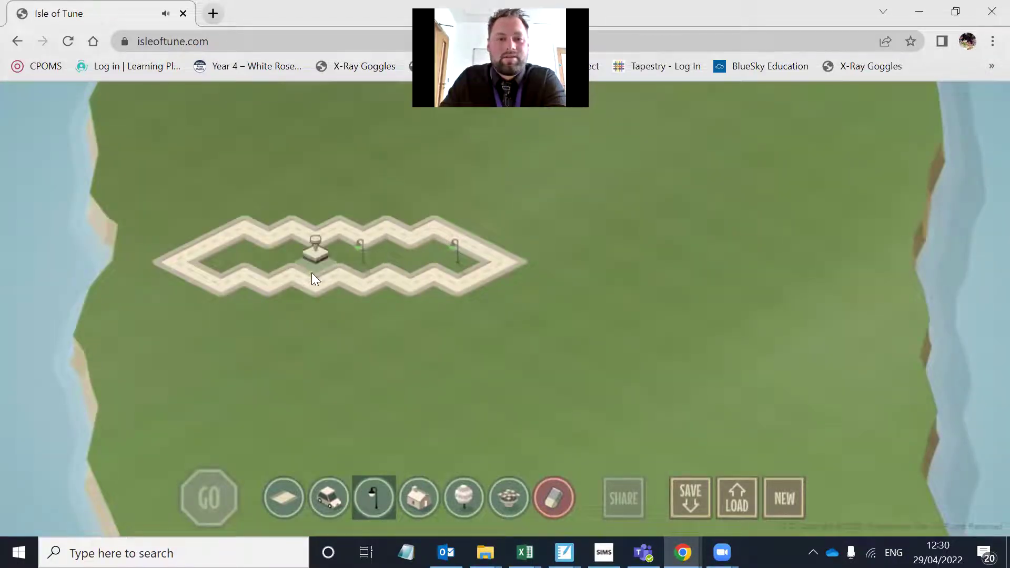
{"action": "left_click", "coordinate": [271, 268]}
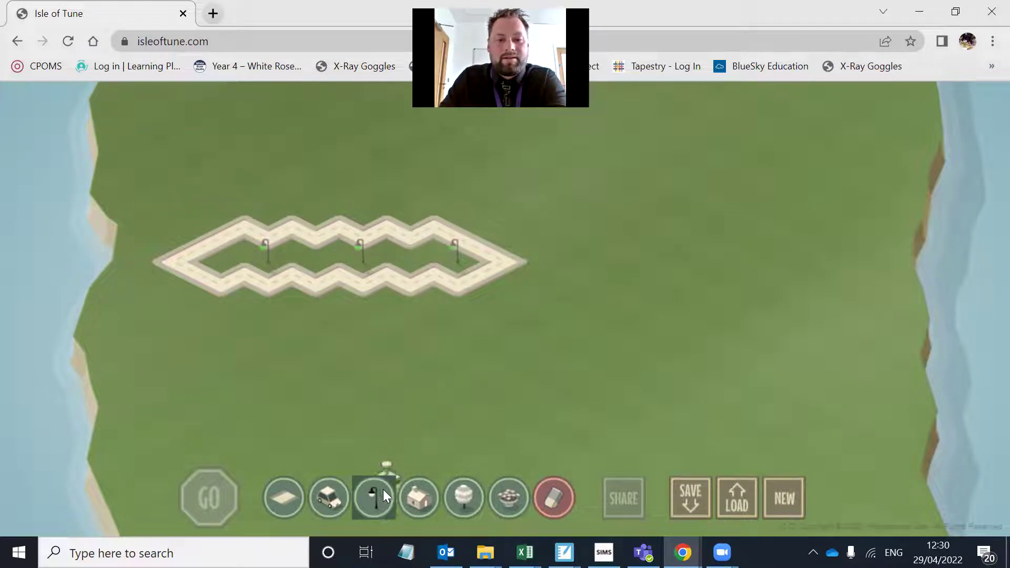
Place a lamp above the loop's upper left road and give it the third, yellow note and the second delay option
{"action": "left_click", "coordinate": [271, 218]}
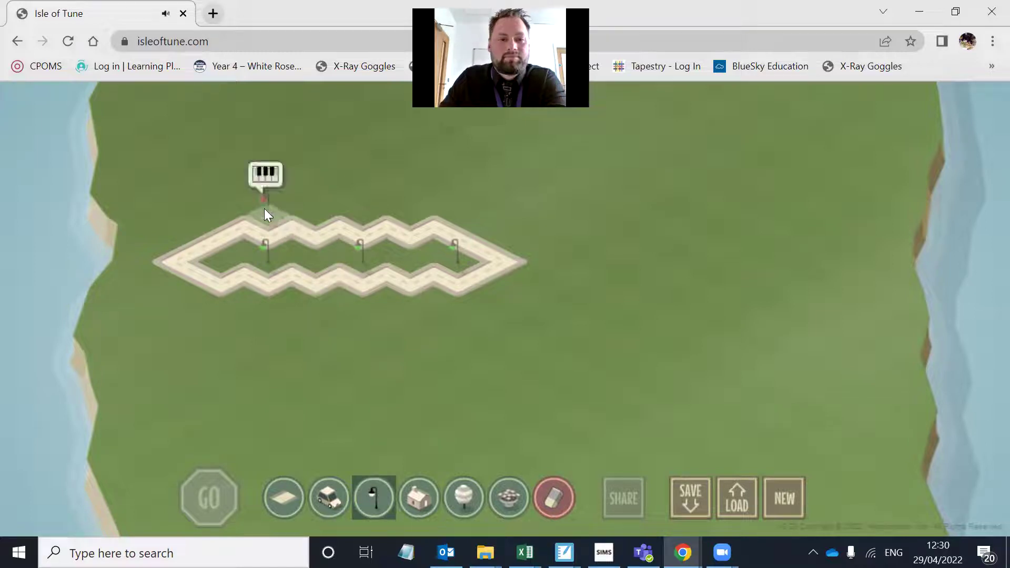
{"action": "left_click", "coordinate": [265, 209]}
{"action": "left_click", "coordinate": [199, 123]}
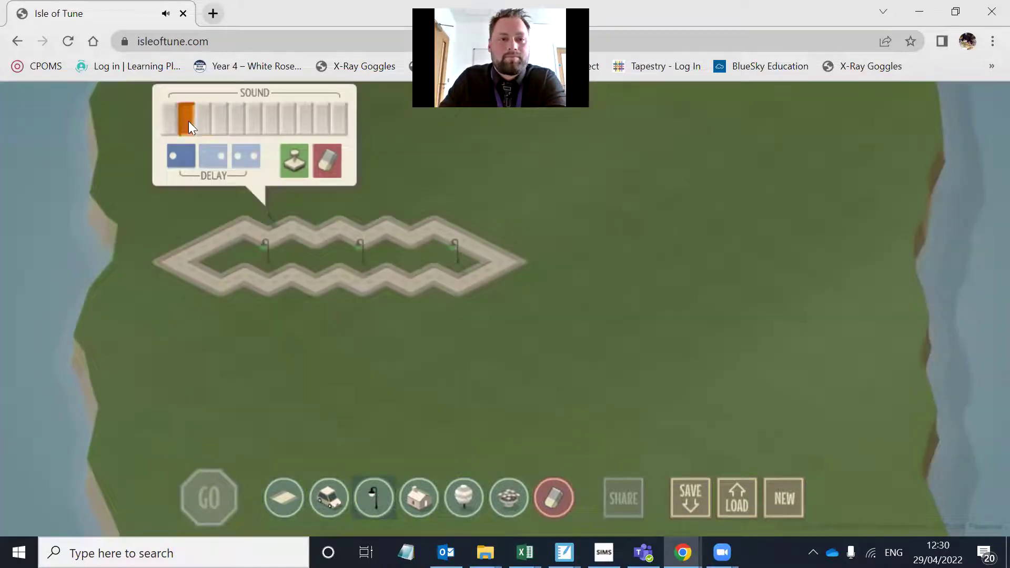
{"action": "left_click", "coordinate": [201, 122]}
{"action": "left_click", "coordinate": [222, 164]}
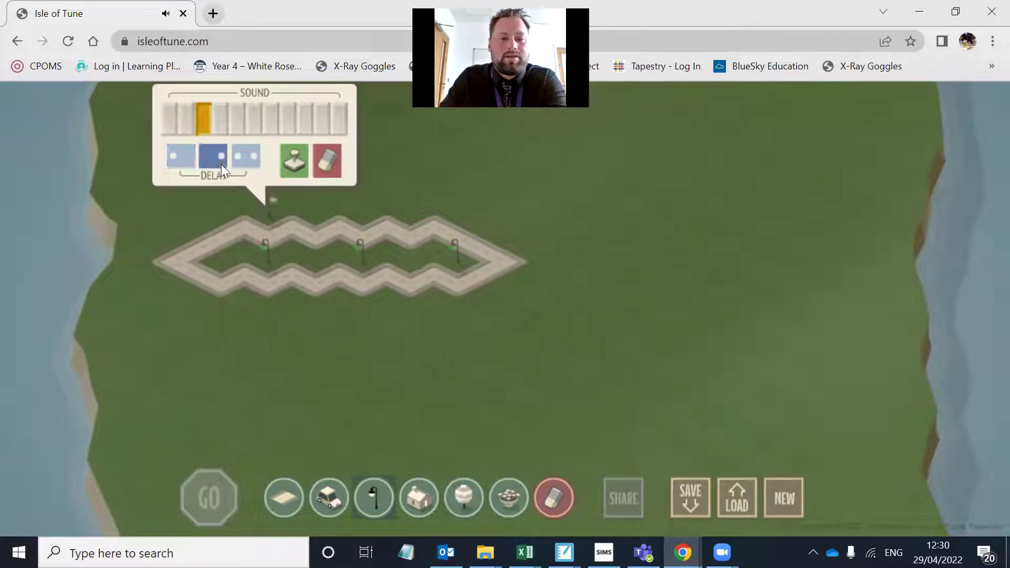
Stamp two copies of the yellow lamp outside the loop, above the middle and beside the upper right edge
{"action": "left_click", "coordinate": [293, 164]}
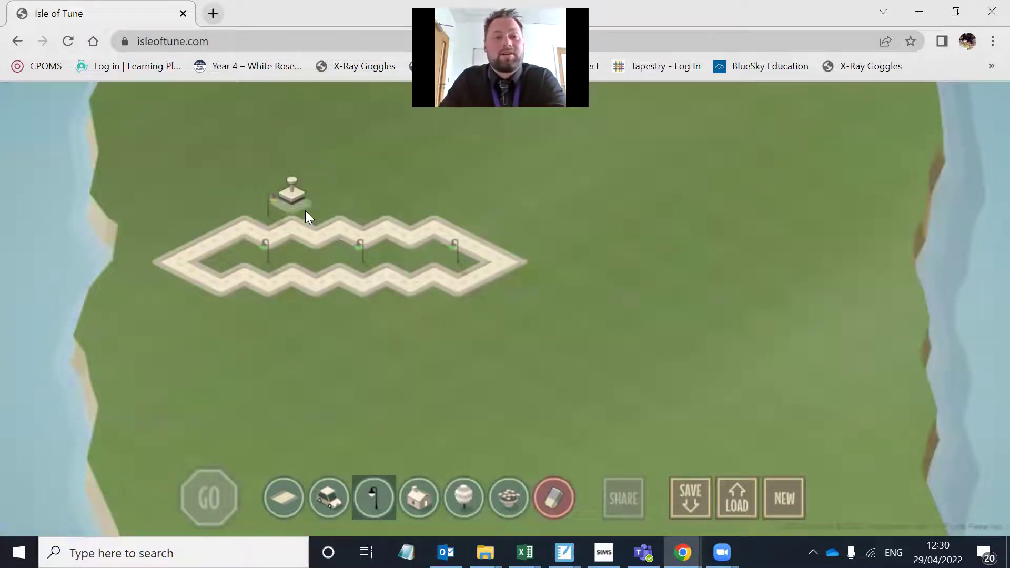
{"action": "left_click", "coordinate": [352, 215]}
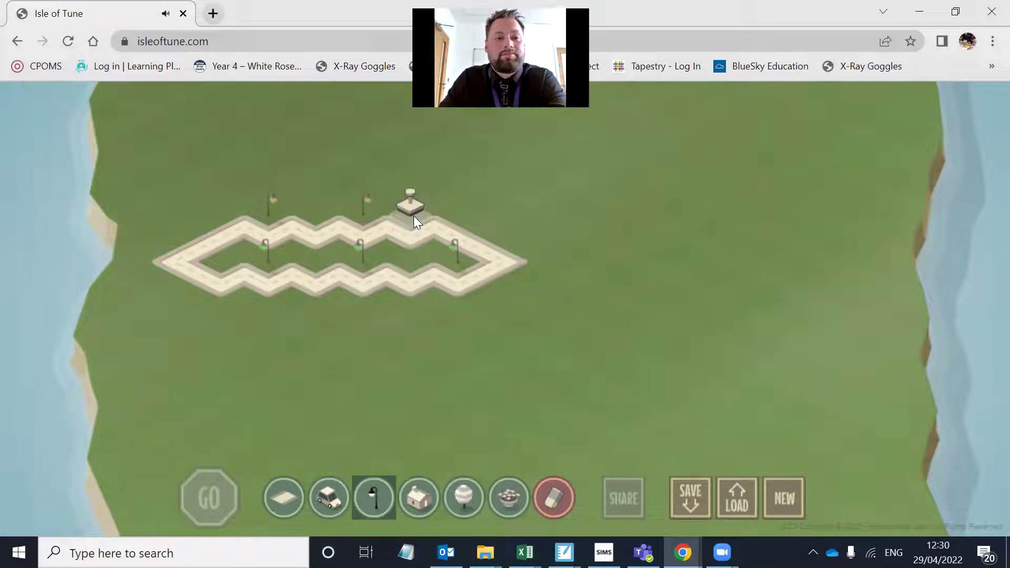
{"action": "left_click", "coordinate": [489, 240]}
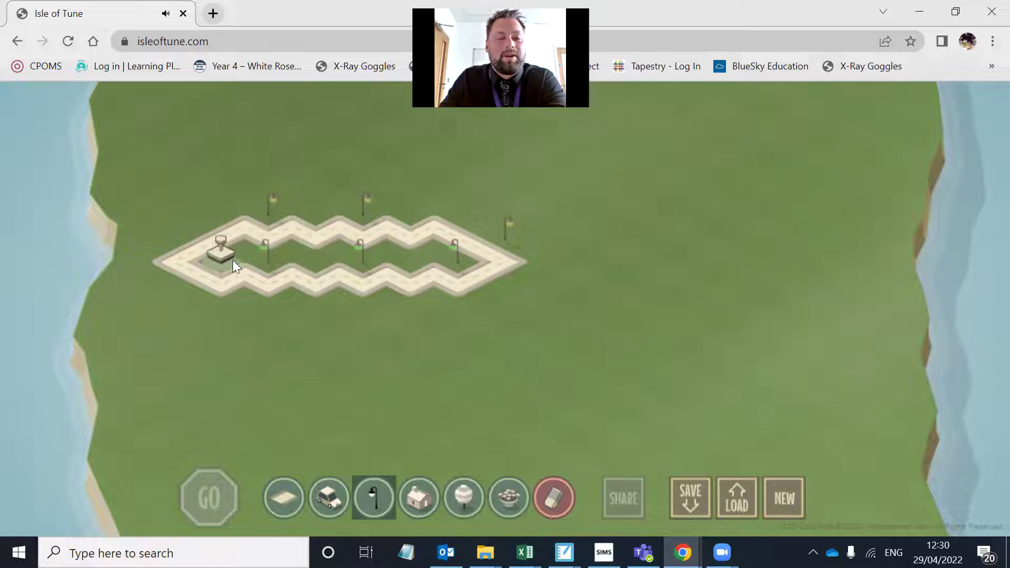
Place a car at the loop's left corner, play the tune and stop playback
{"action": "left_click", "coordinate": [328, 499]}
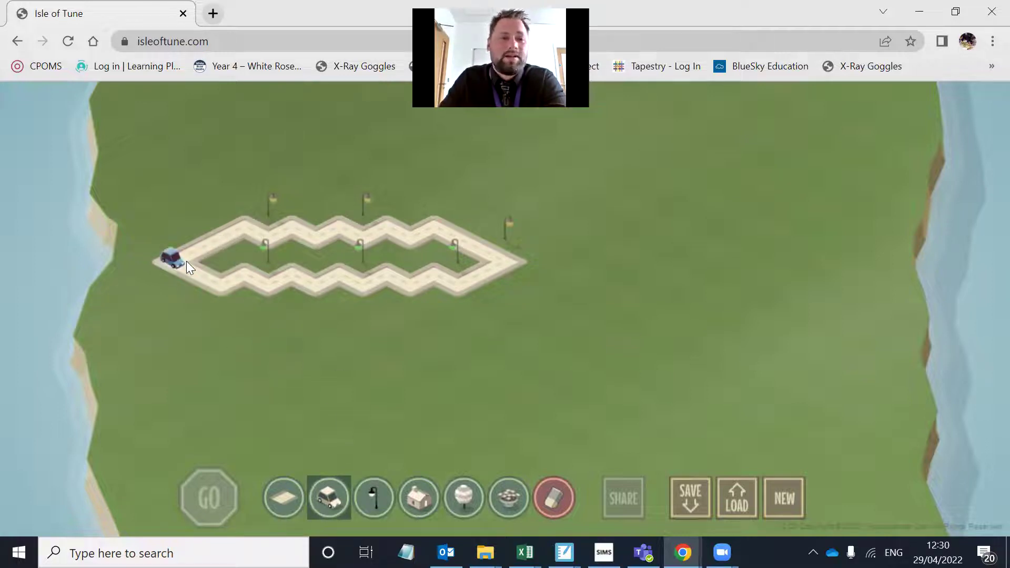
{"action": "left_click", "coordinate": [186, 261]}
{"action": "left_click", "coordinate": [217, 492]}
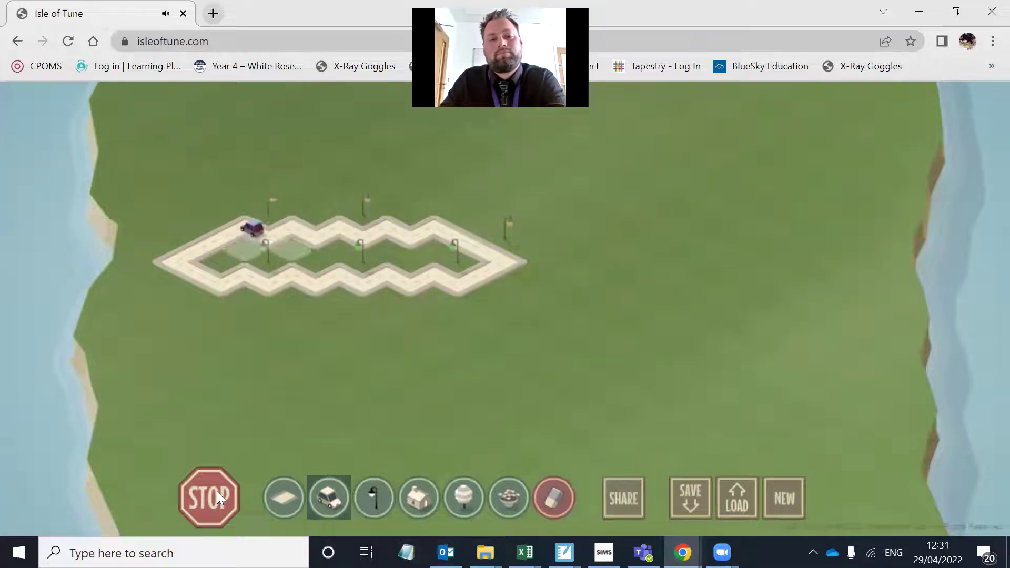
{"action": "left_click", "coordinate": [217, 502]}
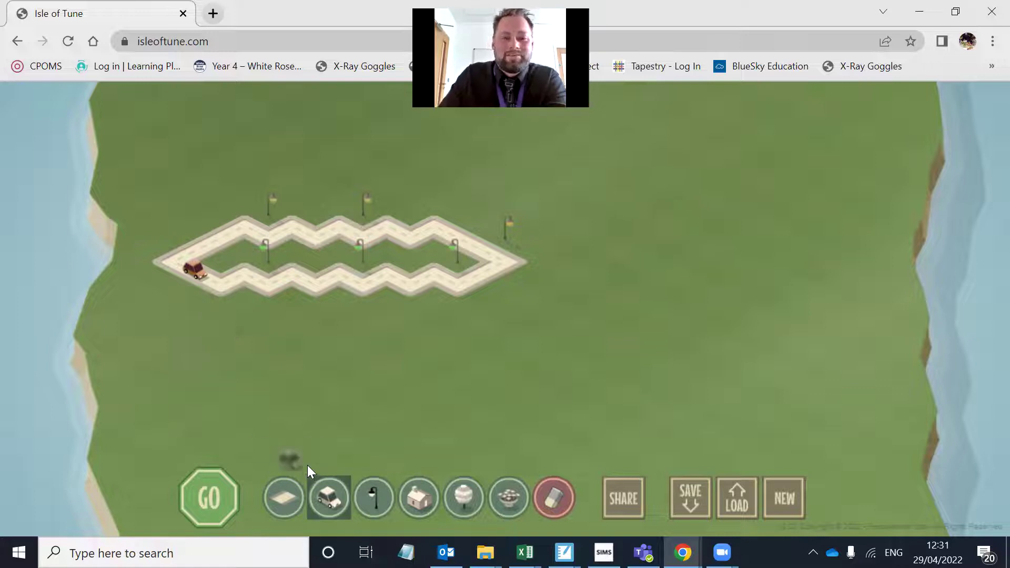
Erase the three yellow lamps outside the loop
{"action": "left_click", "coordinate": [550, 496]}
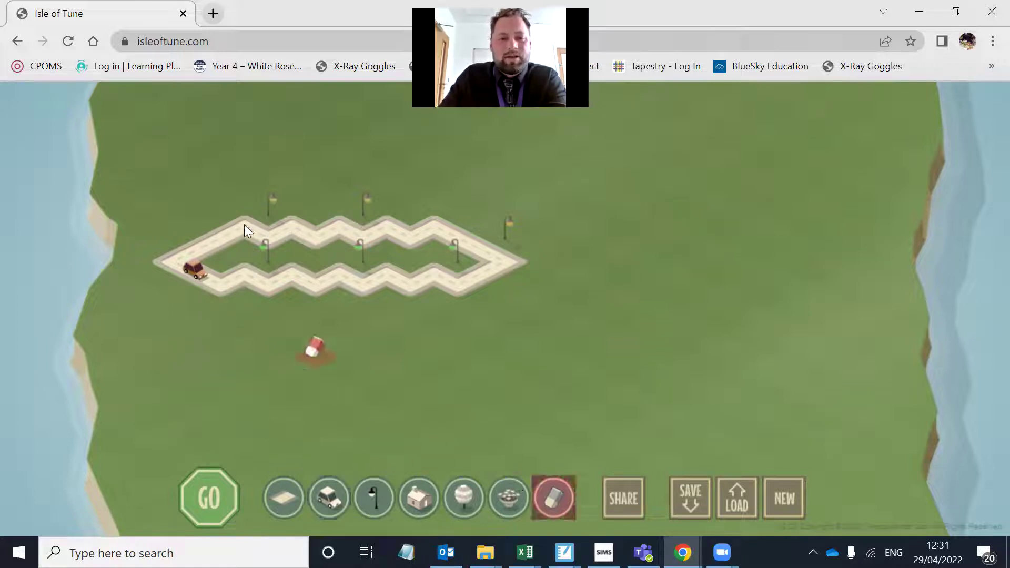
{"action": "left_click", "coordinate": [261, 208]}
{"action": "left_click", "coordinate": [363, 213]}
{"action": "left_click", "coordinate": [506, 231]}
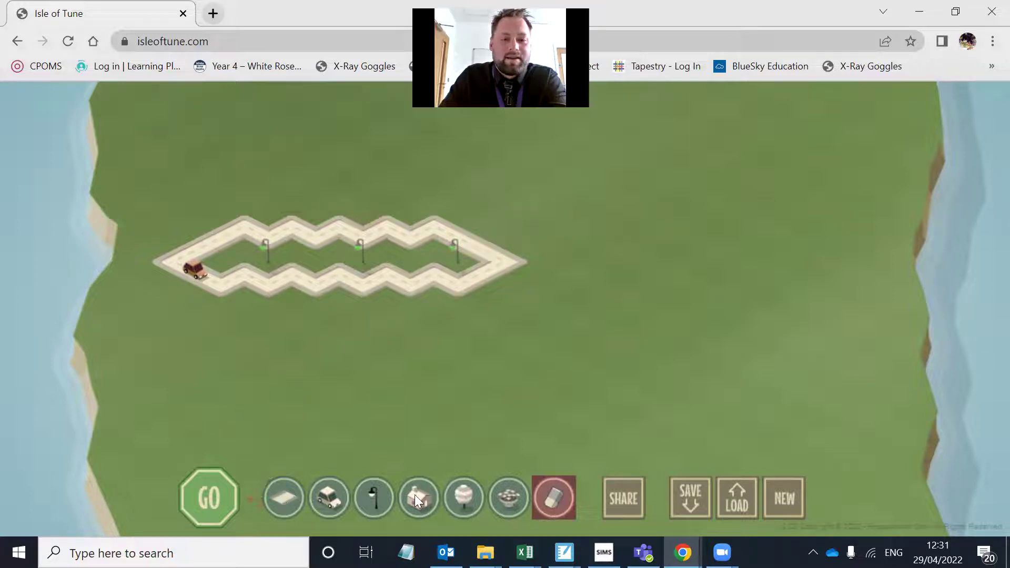
Stamp five copies of the green lamp inside the loop along its upper road
{"action": "left_click", "coordinate": [381, 496]}
{"action": "left_click", "coordinate": [271, 265]}
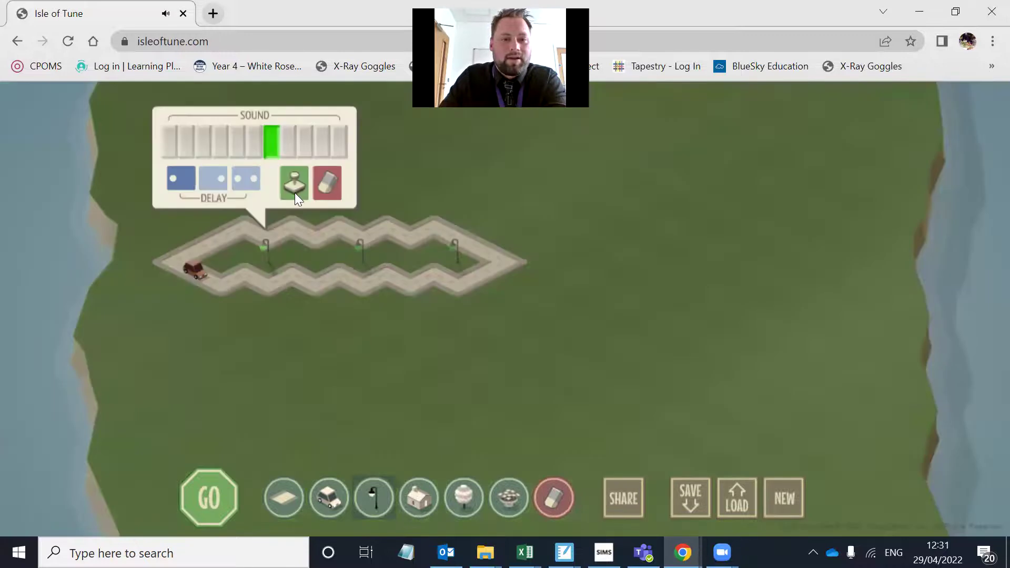
{"action": "left_click", "coordinate": [294, 190]}
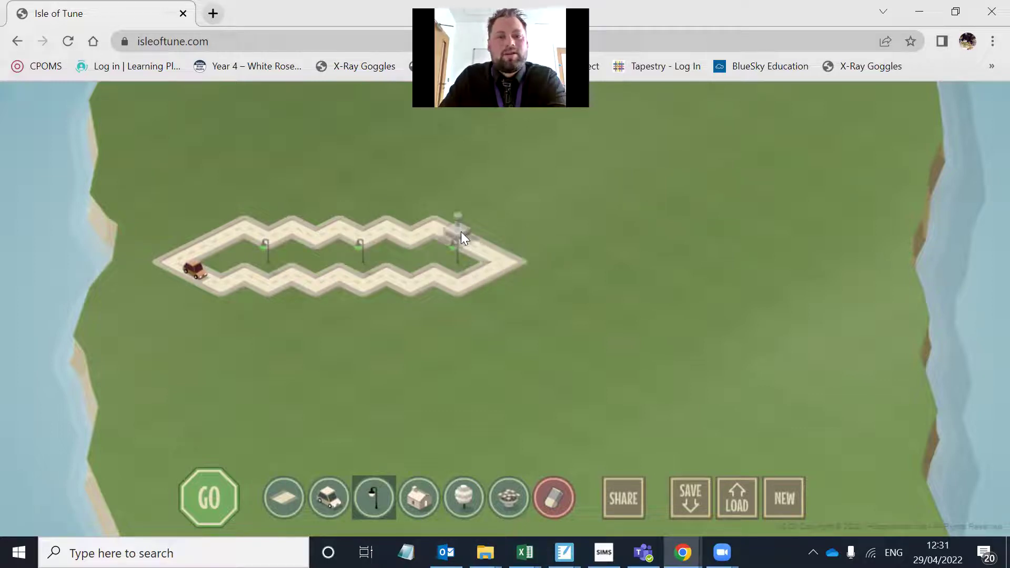
{"action": "left_click", "coordinate": [425, 215]}
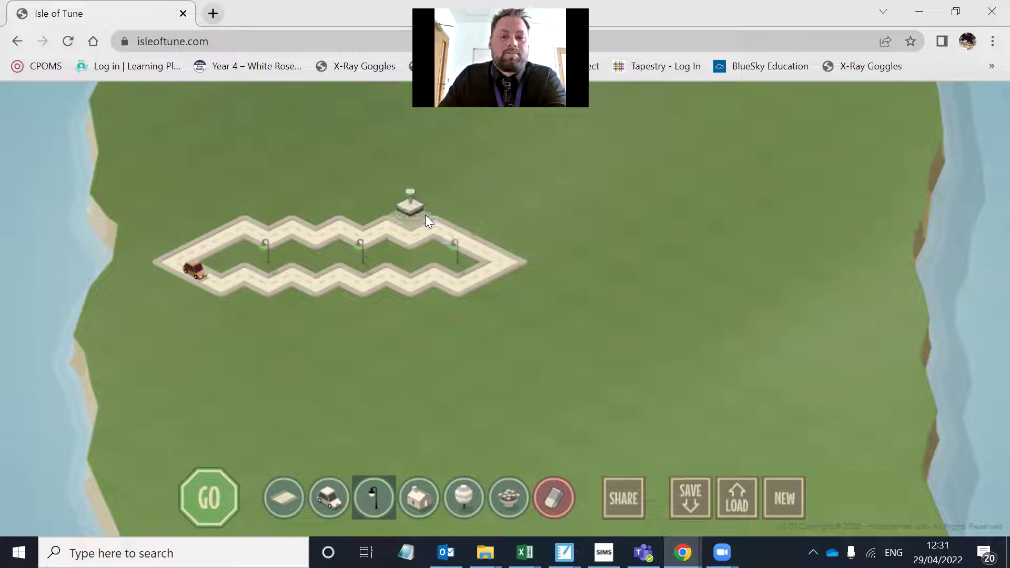
{"action": "left_click", "coordinate": [384, 245]}
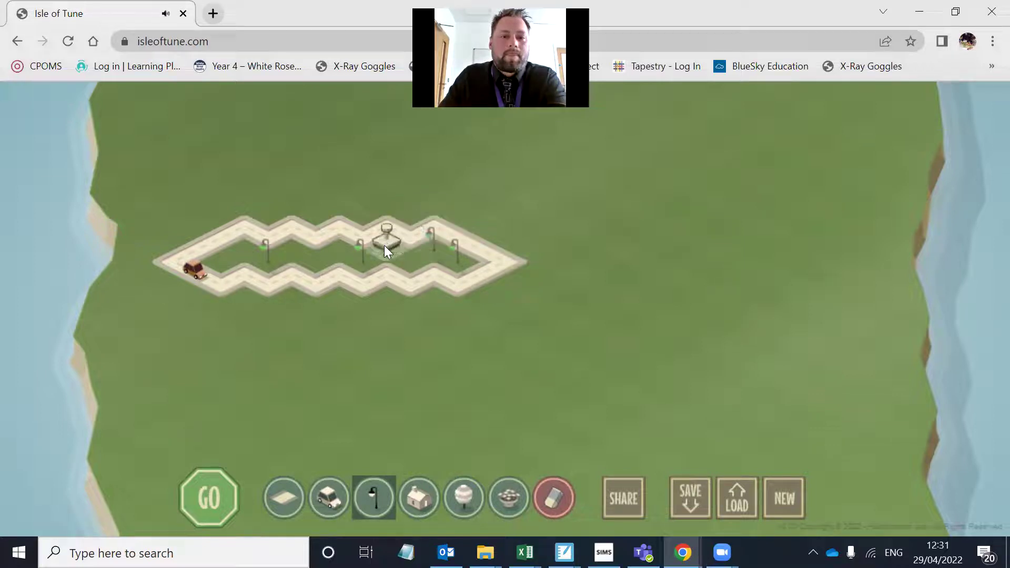
{"action": "left_click", "coordinate": [331, 246]}
{"action": "left_click", "coordinate": [292, 245]}
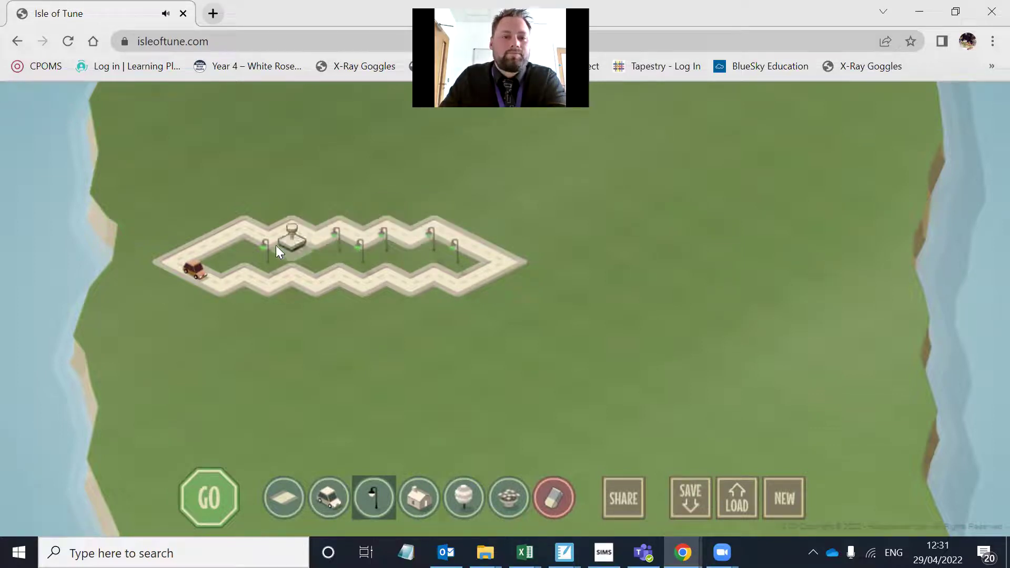
{"action": "left_click", "coordinate": [247, 243]}
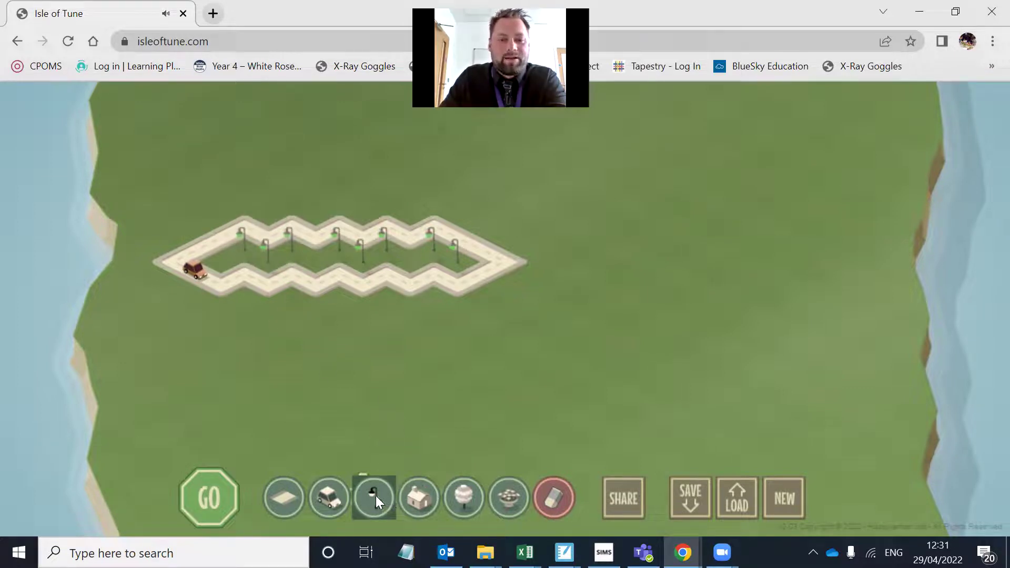
Place a lamp above the loop's upper left road and give it the fourth, yellow note and the second delay option
{"action": "left_click", "coordinate": [284, 241]}
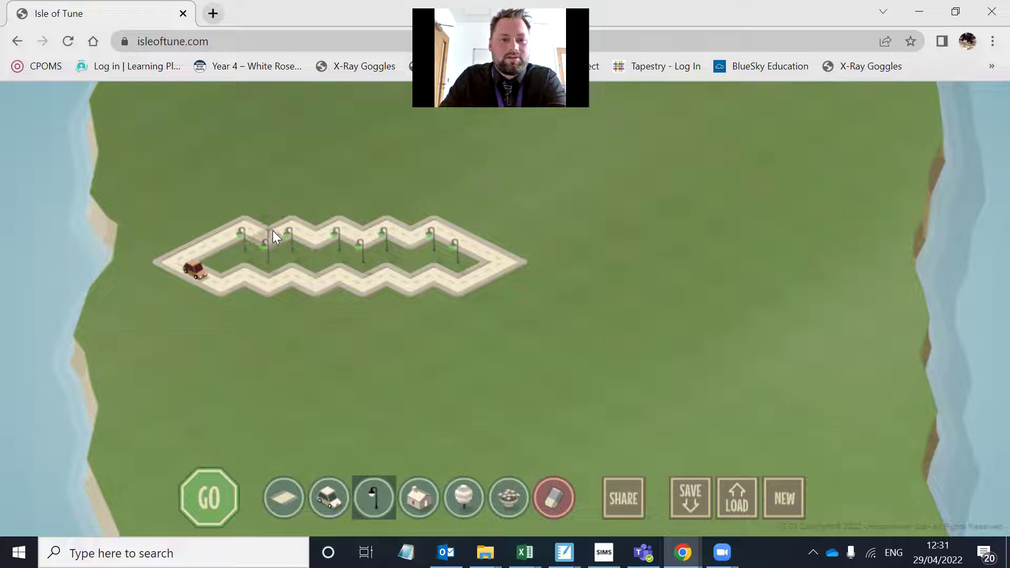
{"action": "left_click", "coordinate": [266, 204]}
{"action": "left_click", "coordinate": [235, 118]}
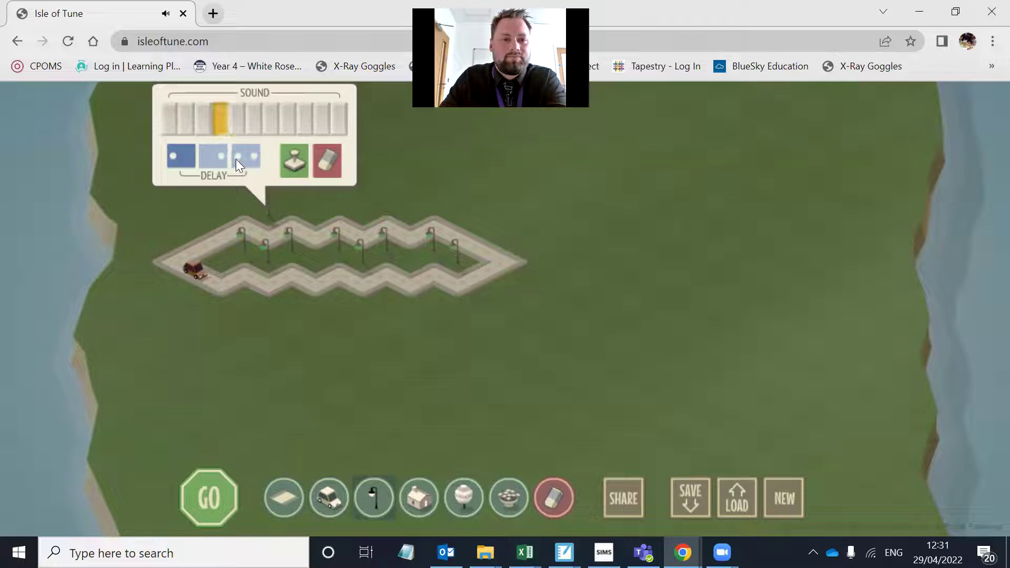
{"action": "left_click", "coordinate": [219, 159]}
Stamp five copies of the yellow lamp in the notches outside the loop's lower road
{"action": "left_click", "coordinate": [294, 163]}
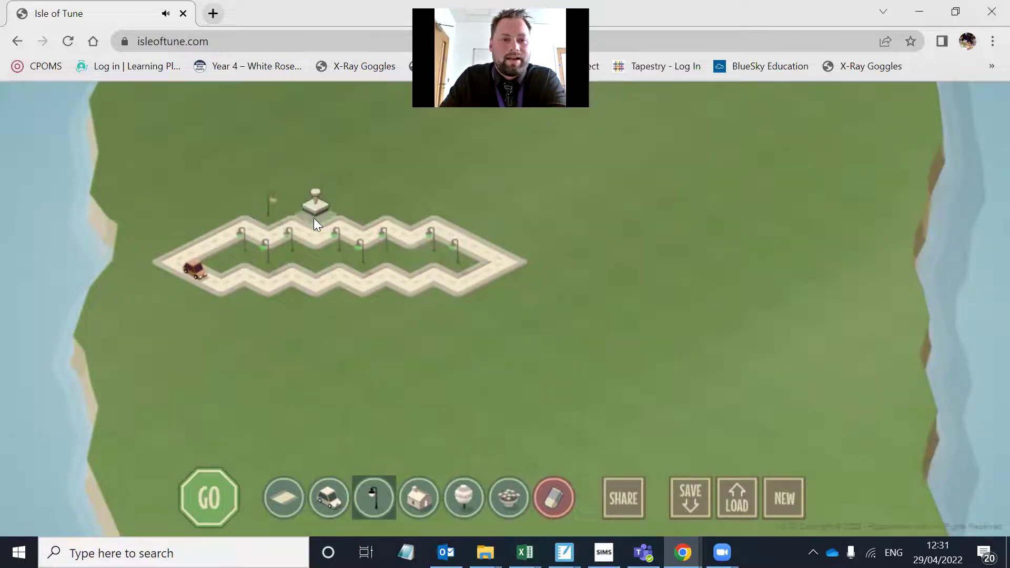
{"action": "left_click_drag", "start_coordinate": [314, 219], "coordinate": [259, 291]}
{"action": "left_click", "coordinate": [250, 293]}
{"action": "left_click", "coordinate": [288, 295]}
{"action": "left_click", "coordinate": [338, 295]}
{"action": "left_click", "coordinate": [386, 294]}
{"action": "left_click", "coordinate": [435, 287]}
Stamp four more yellow lamps, one outside the upper right edge and three above the upper road, and play and stop the tune
{"action": "left_click", "coordinate": [504, 243]}
{"action": "left_click", "coordinate": [413, 215]}
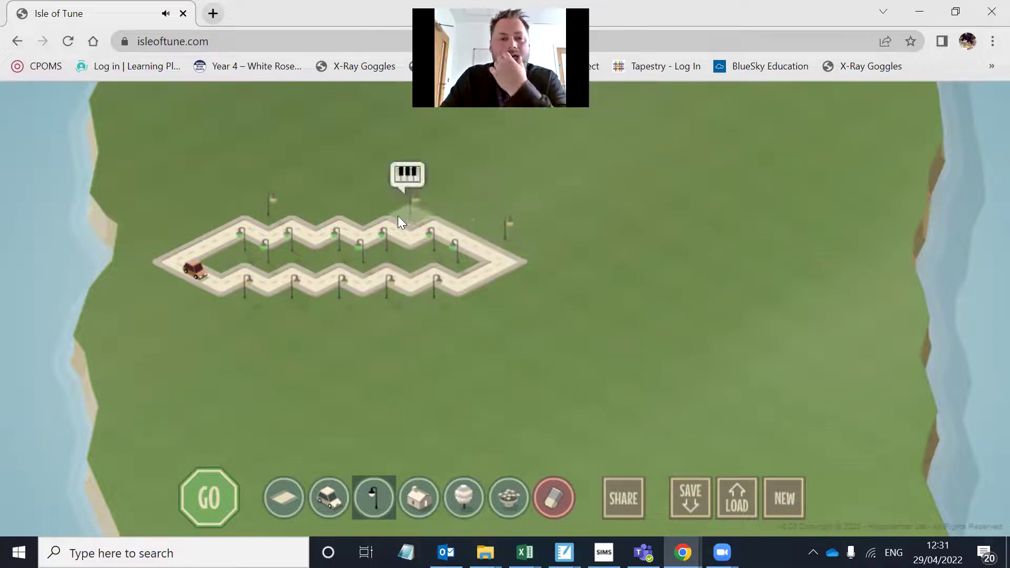
{"action": "left_click", "coordinate": [353, 214]}
{"action": "left_click", "coordinate": [319, 215]}
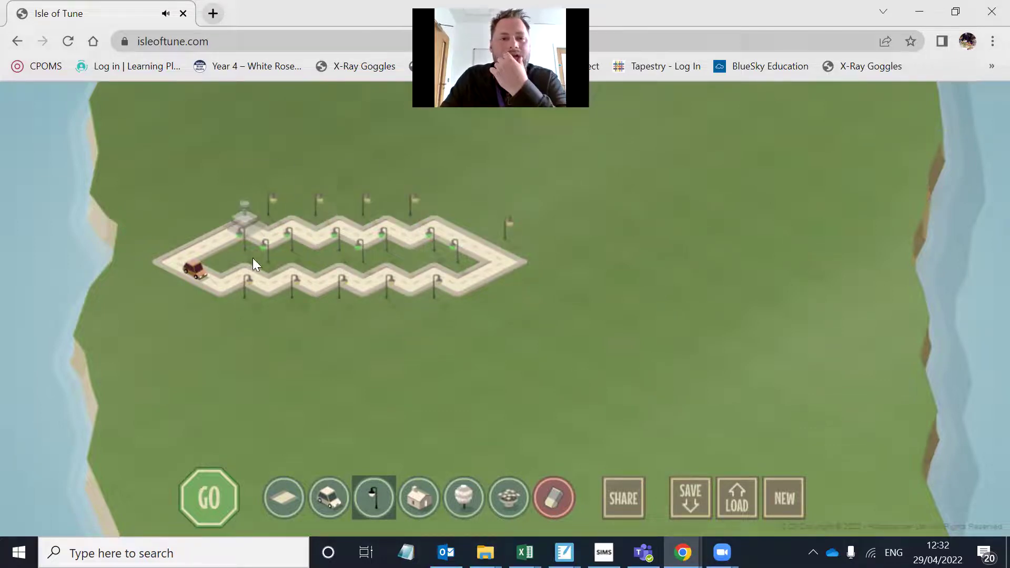
{"action": "left_click", "coordinate": [206, 505]}
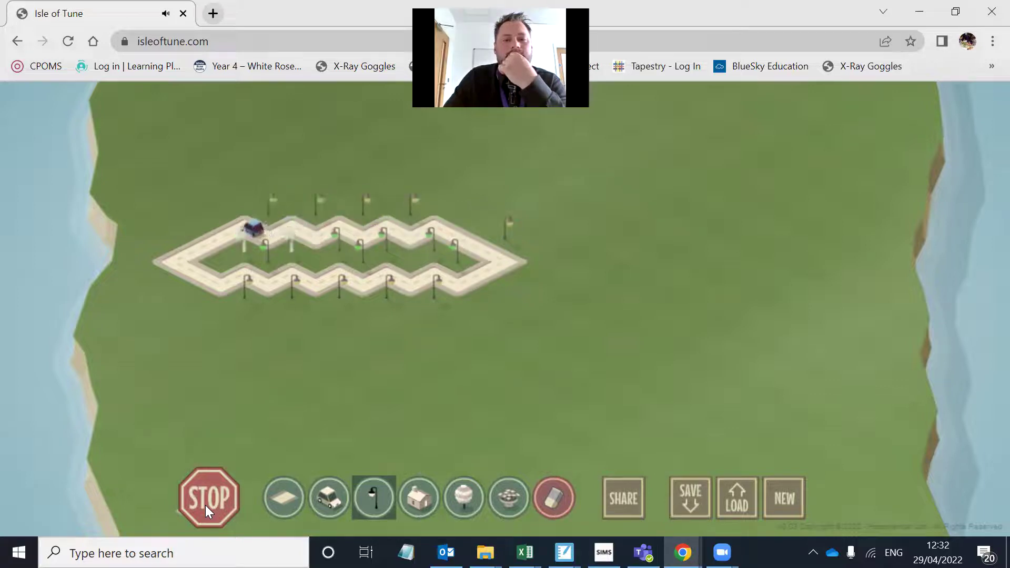
{"action": "left_click", "coordinate": [203, 499]}
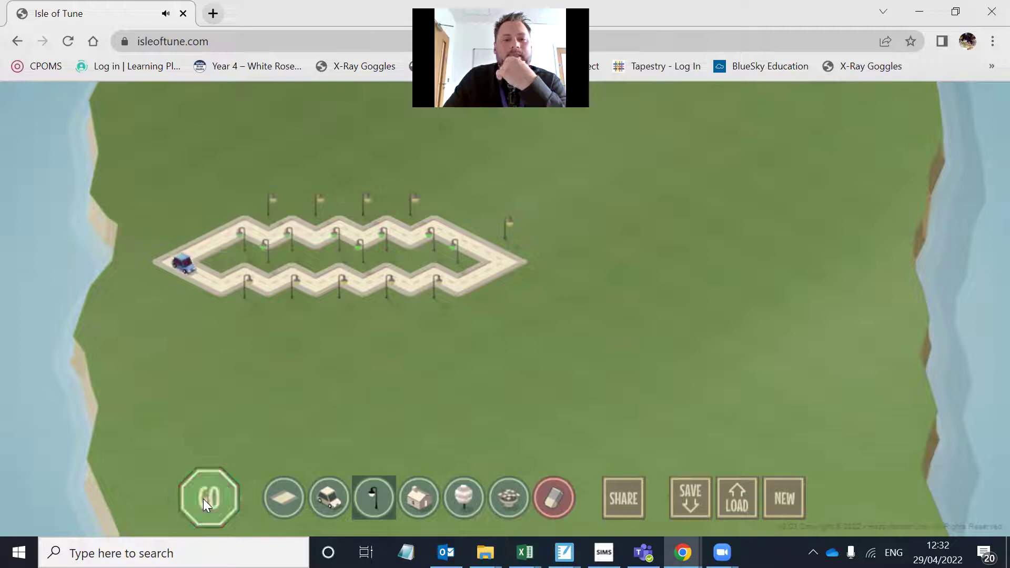
Place a house above the loop's left corner and give it the tenth, blue sound and the third delay option
{"action": "left_click", "coordinate": [414, 499]}
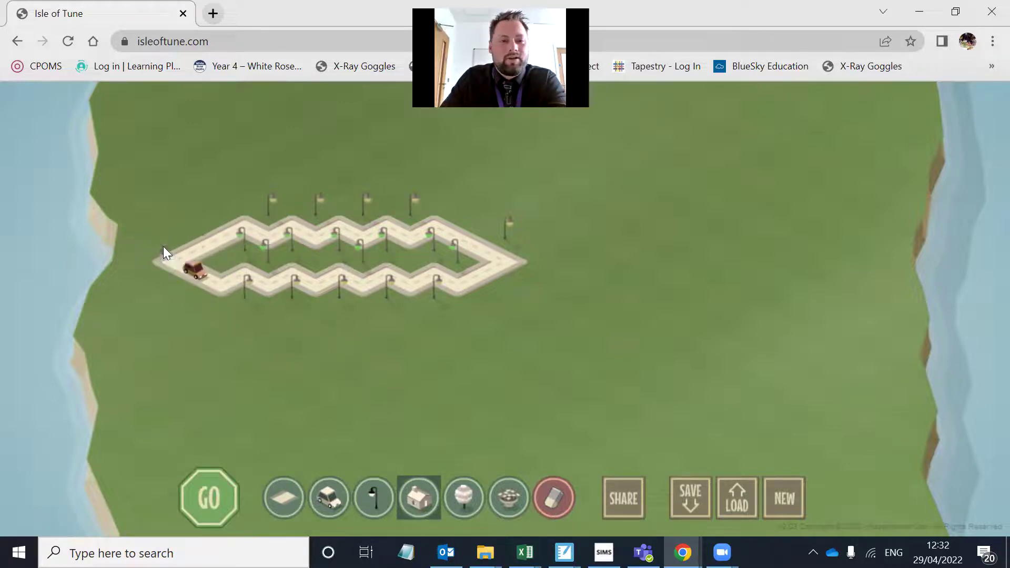
{"action": "left_click", "coordinate": [180, 237]}
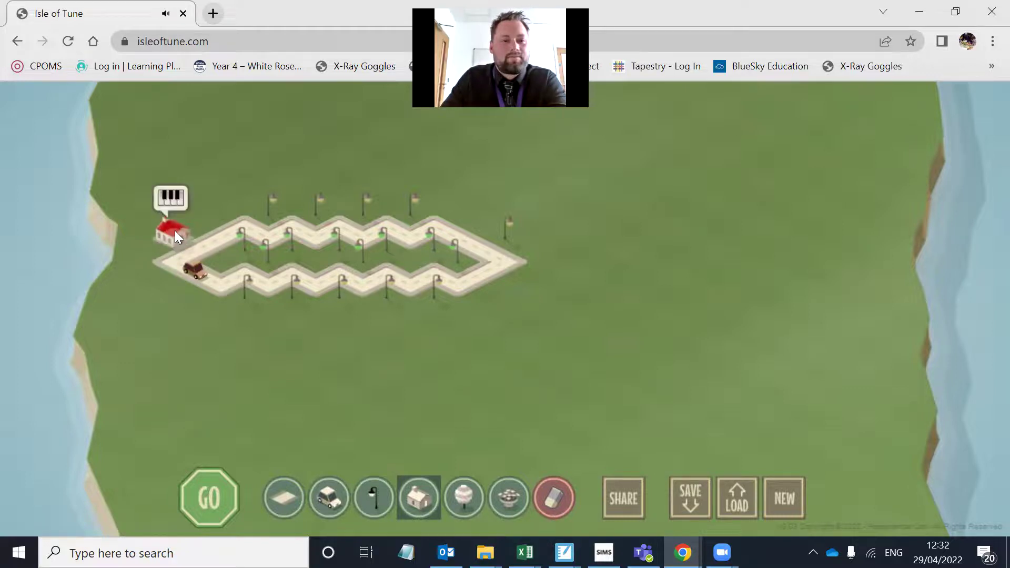
{"action": "left_click", "coordinate": [175, 230]}
{"action": "left_click_drag", "start_coordinate": [113, 128], "coordinate": [230, 125]}
{"action": "left_click", "coordinate": [153, 152]}
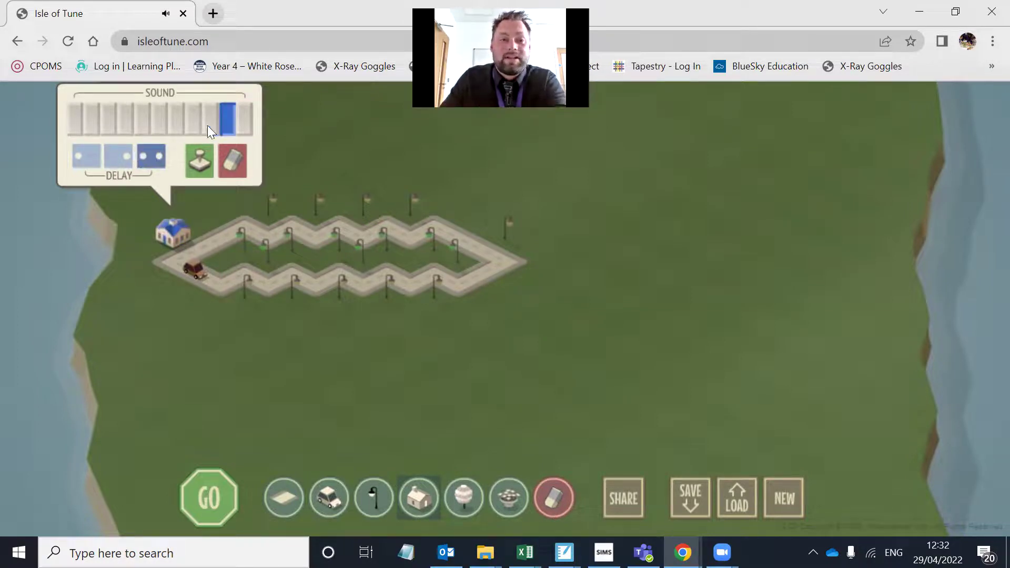
{"action": "left_click", "coordinate": [126, 156]}
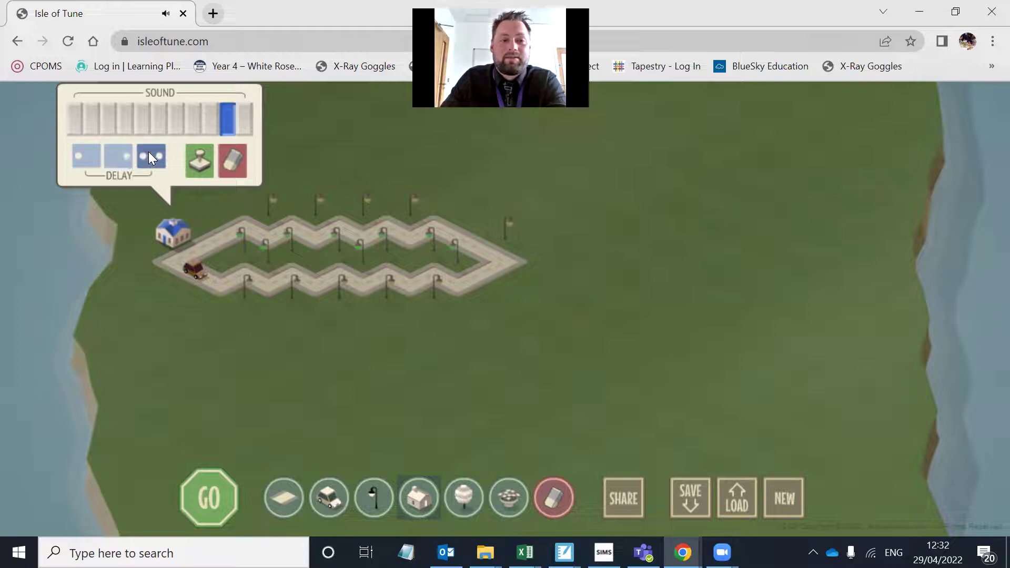
Stamp three blue house copies around the loop's left corner and one at its upper right edge, and erase the yellow lamp there
{"action": "left_click", "coordinate": [199, 153]}
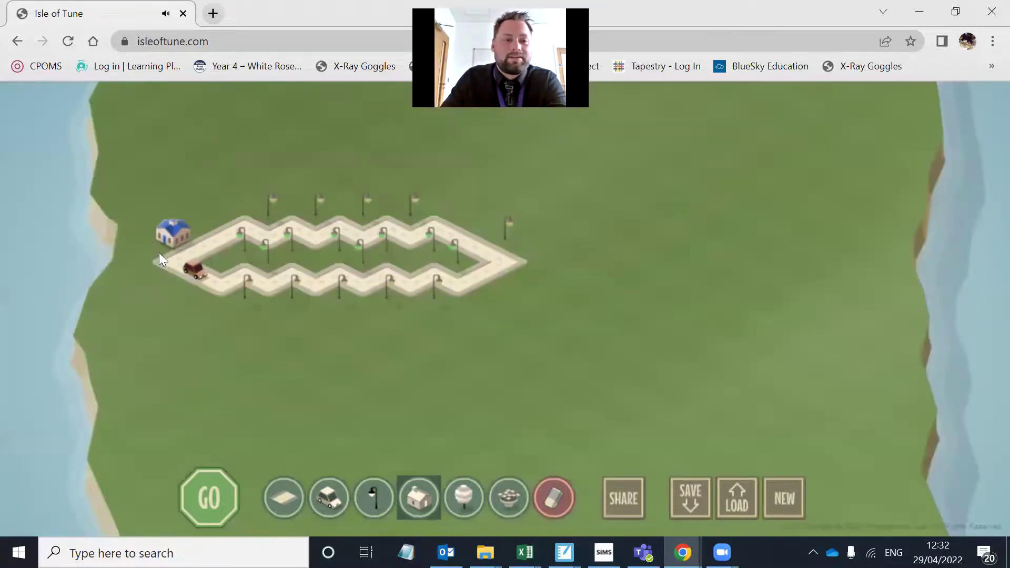
{"action": "left_click", "coordinate": [201, 227]}
{"action": "left_click", "coordinate": [170, 284]}
{"action": "left_click", "coordinate": [191, 297]}
{"action": "left_click", "coordinate": [470, 222]}
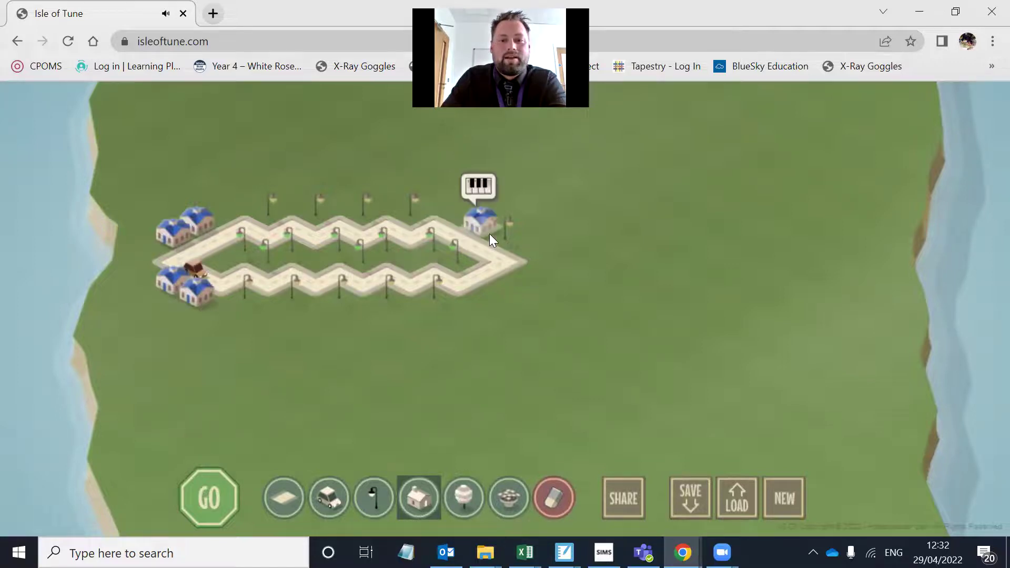
{"action": "left_click", "coordinate": [508, 202]}
{"action": "left_click", "coordinate": [406, 271]}
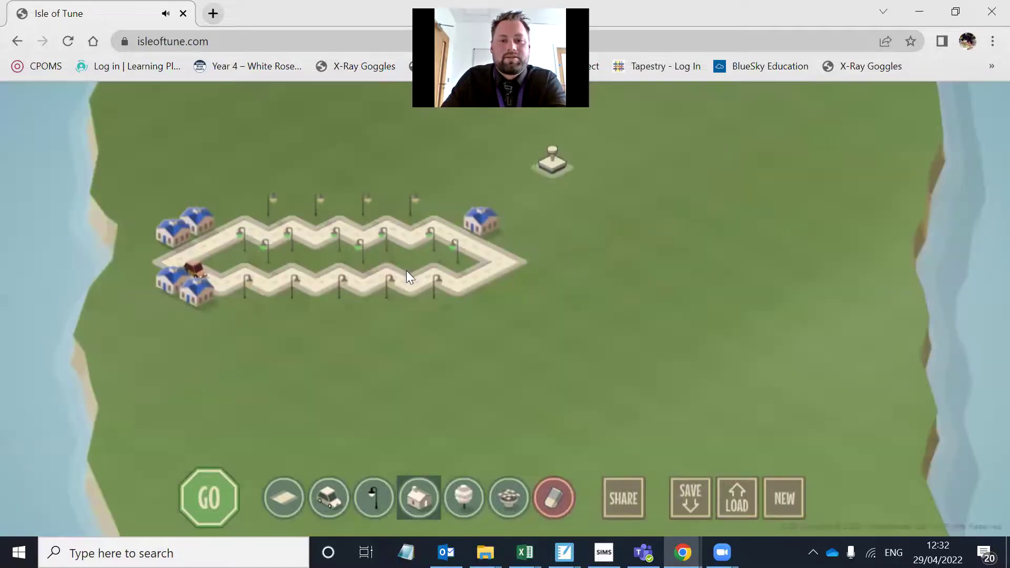
Stamp three more blue houses around the loop's right corner, and play and stop the tune
{"action": "left_click", "coordinate": [484, 220]}
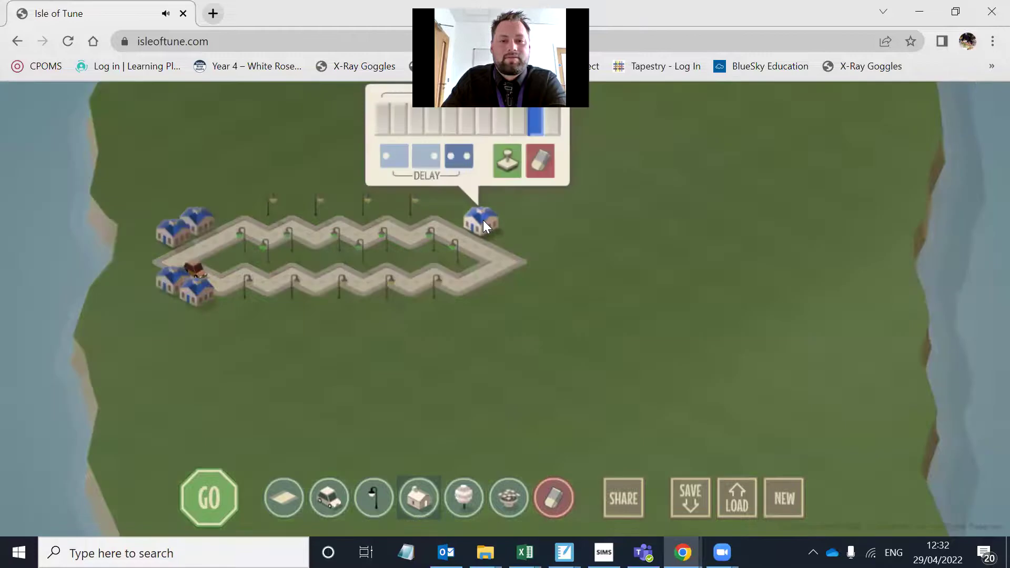
{"action": "left_click", "coordinate": [499, 164]}
{"action": "left_click", "coordinate": [505, 241]}
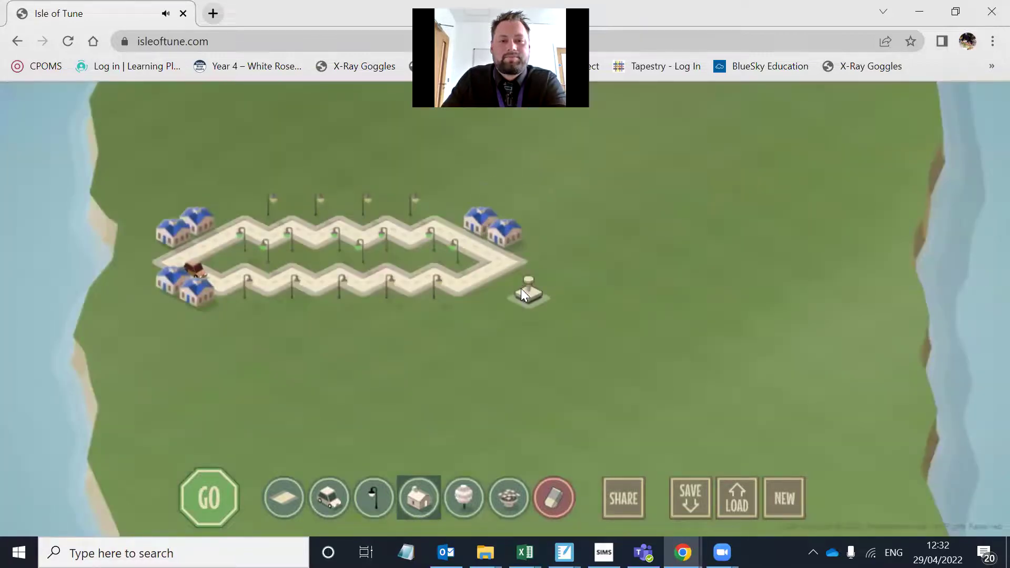
{"action": "left_click", "coordinate": [509, 276]}
{"action": "left_click", "coordinate": [483, 291]}
{"action": "left_click", "coordinate": [203, 480]}
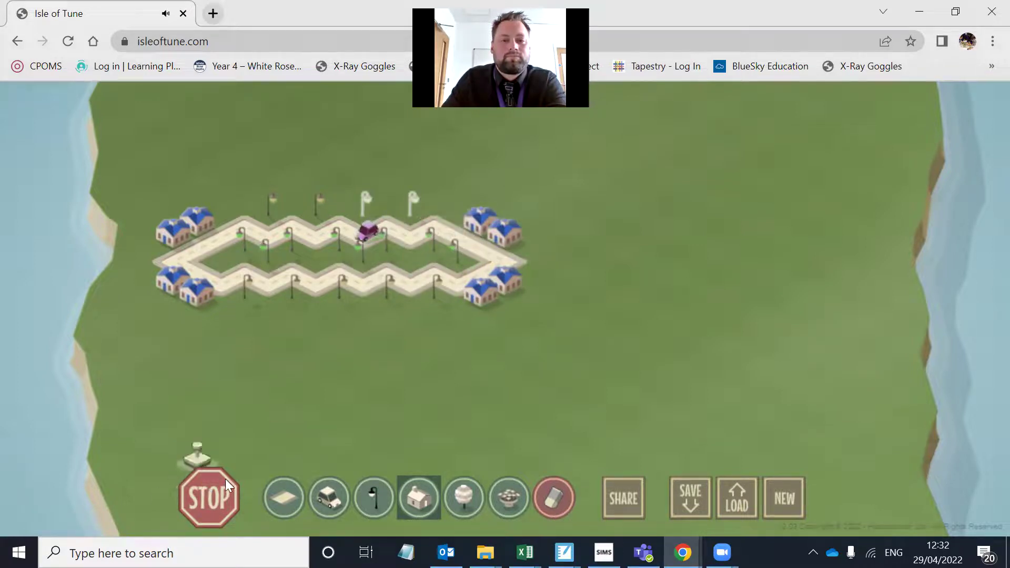
{"action": "left_click", "coordinate": [225, 482]}
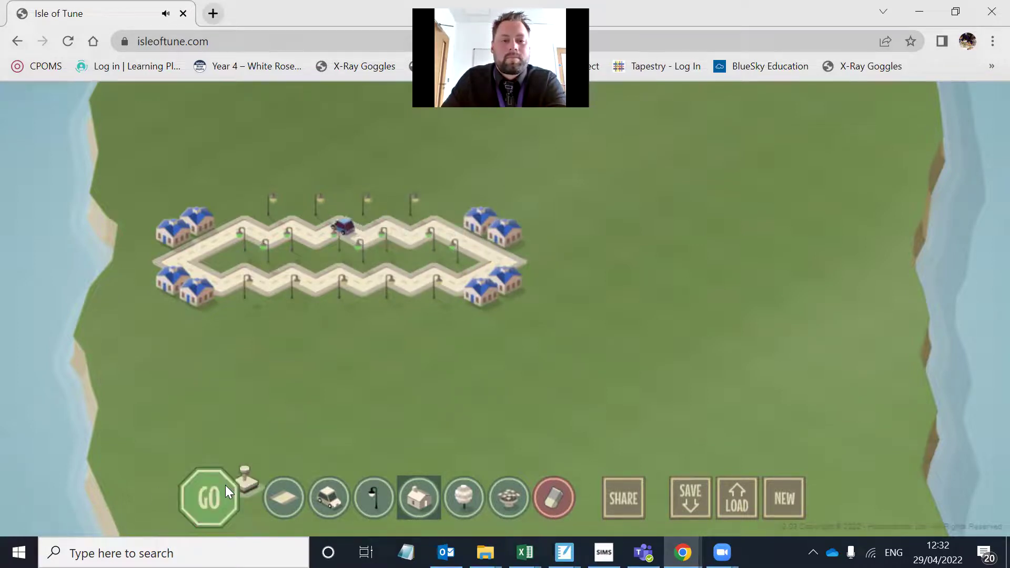
Draw a separate vertical zigzag road to the right of the loop
{"action": "left_click", "coordinate": [273, 506]}
{"action": "left_click_drag", "start_coordinate": [645, 255], "coordinate": [635, 404]}
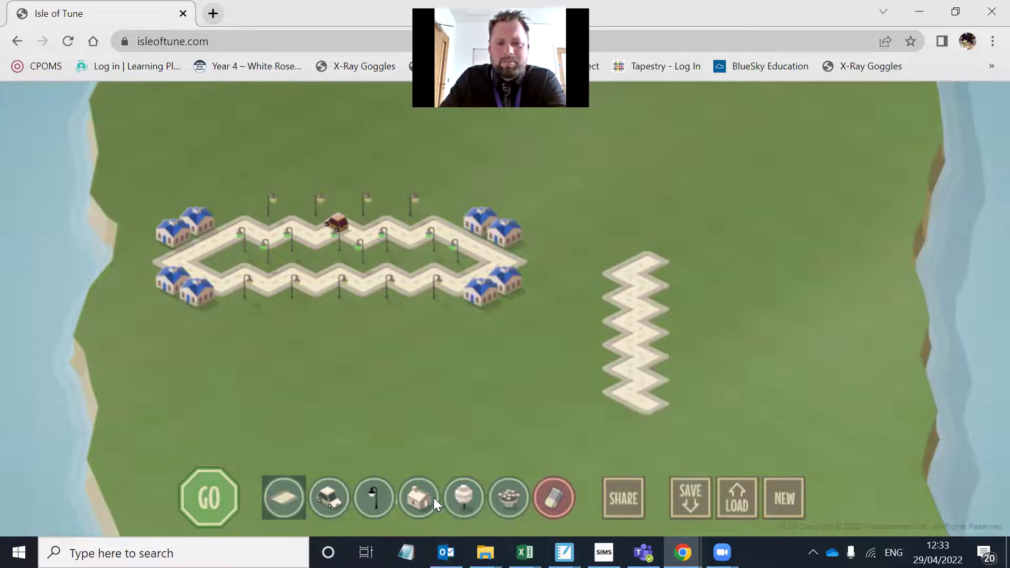
Place flower beds along both sides of the zigzag road, six on the right and five on the left
{"action": "left_click", "coordinate": [500, 489]}
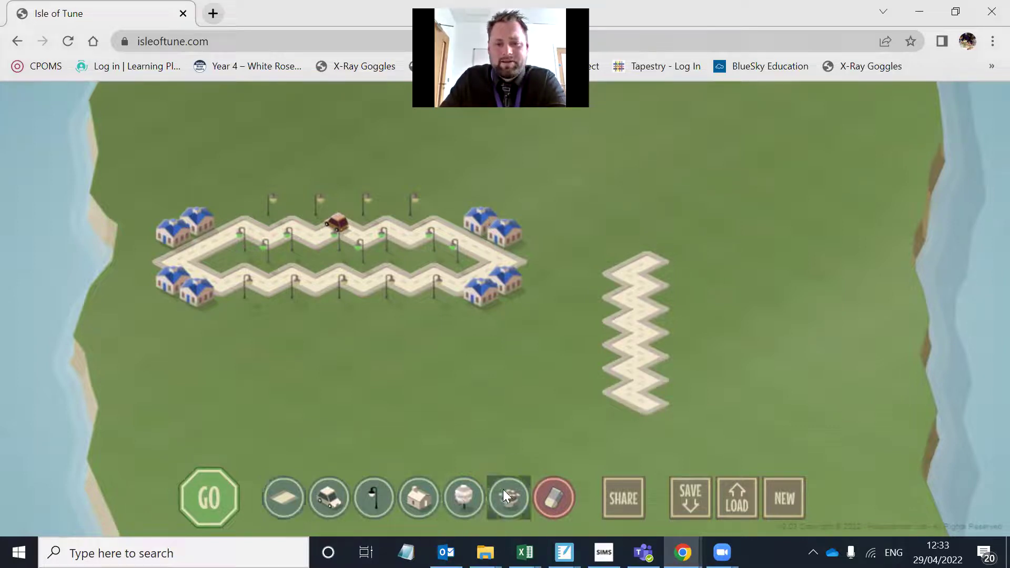
{"action": "left_click", "coordinate": [669, 275]}
{"action": "left_click", "coordinate": [603, 288]}
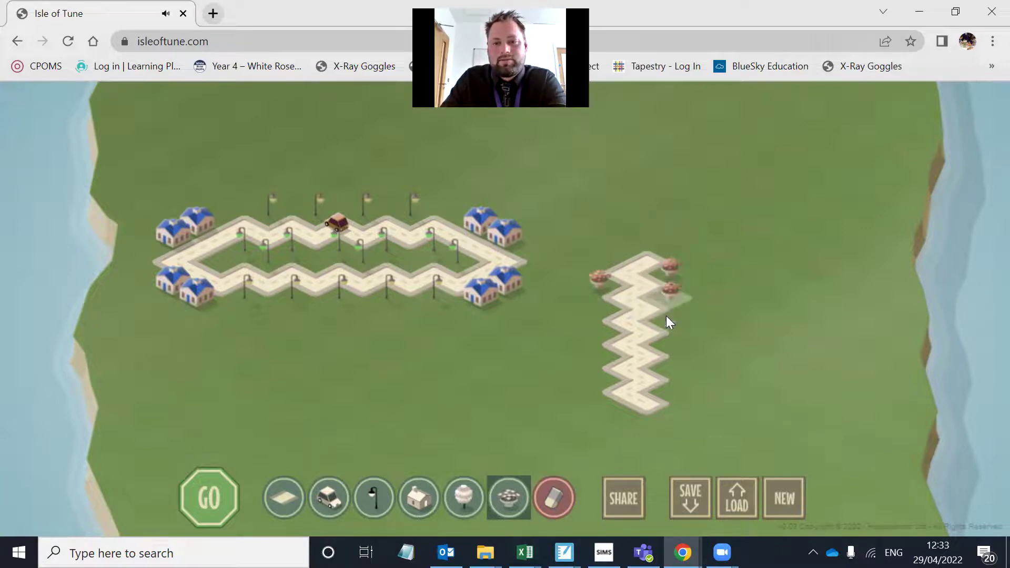
{"action": "left_click", "coordinate": [663, 296]}
{"action": "left_click", "coordinate": [603, 312]}
{"action": "left_click", "coordinate": [666, 326]}
{"action": "left_click", "coordinate": [606, 325]}
{"action": "left_click", "coordinate": [669, 337]}
{"action": "left_click", "coordinate": [604, 348]}
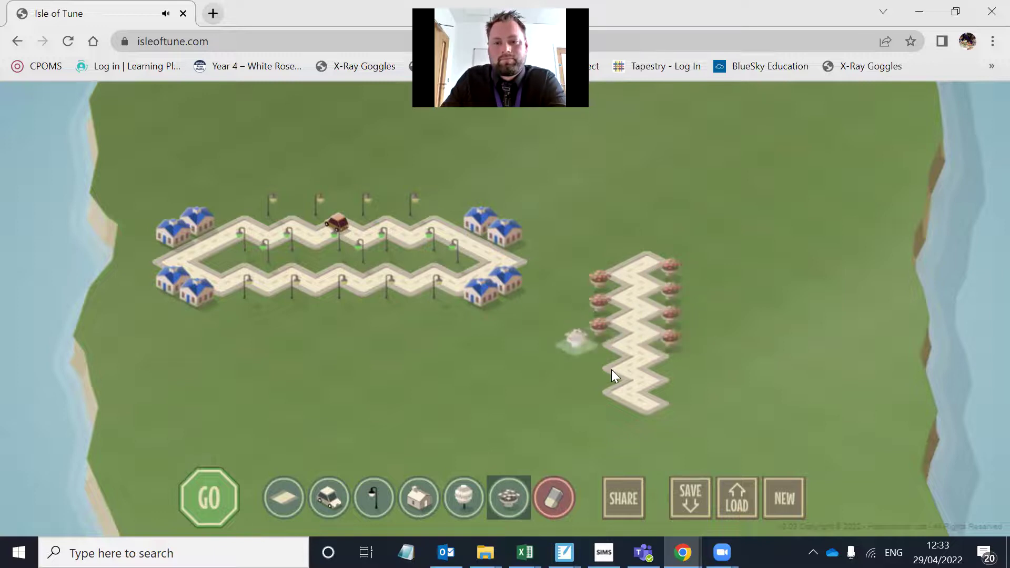
{"action": "left_click", "coordinate": [670, 360]}
{"action": "left_click", "coordinate": [599, 372]}
{"action": "left_click", "coordinate": [664, 386]}
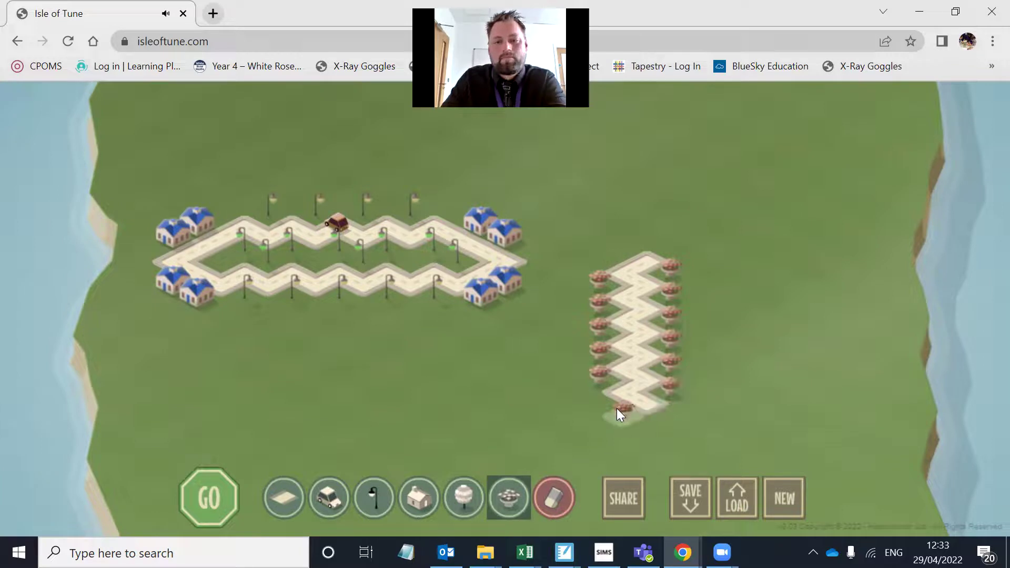
Set the upper three flower beds on the right side of the zigzag road to the second delay option
{"action": "mouse_move", "coordinate": [667, 268]}
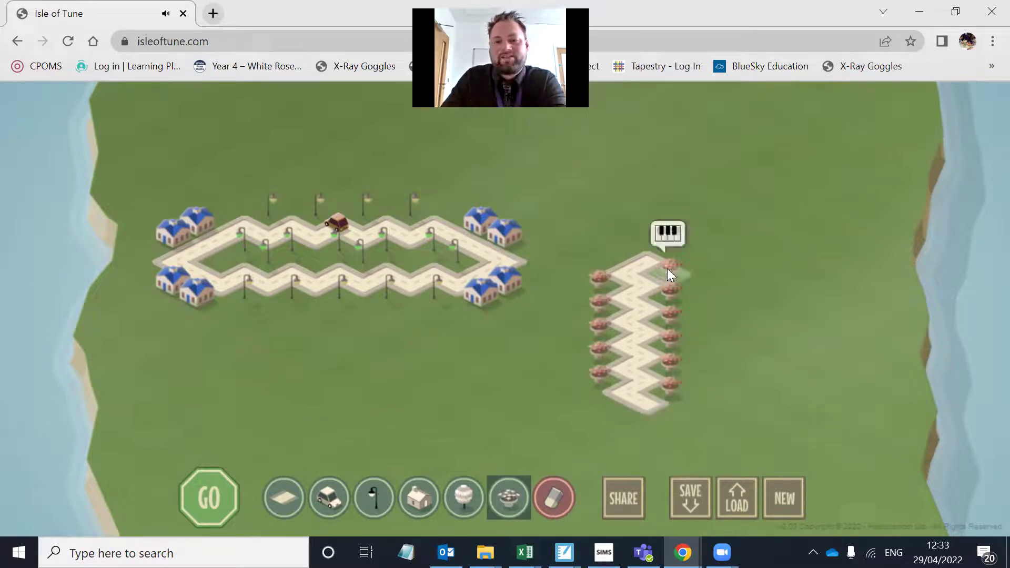
{"action": "left_click", "coordinate": [666, 271]}
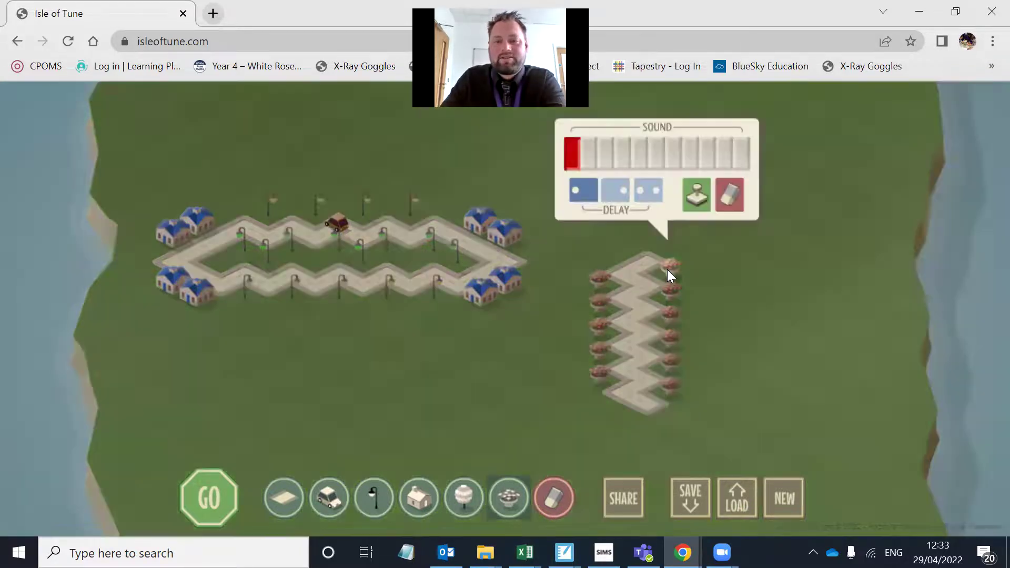
{"action": "left_click", "coordinate": [673, 313]}
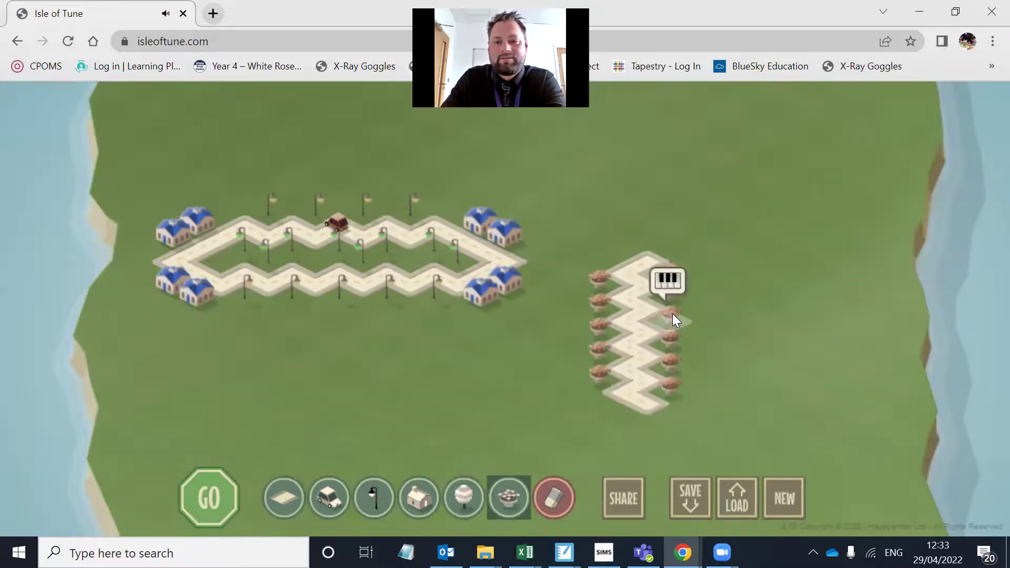
{"action": "left_click", "coordinate": [672, 314]}
{"action": "left_click", "coordinate": [619, 237]}
{"action": "left_click", "coordinate": [663, 297]}
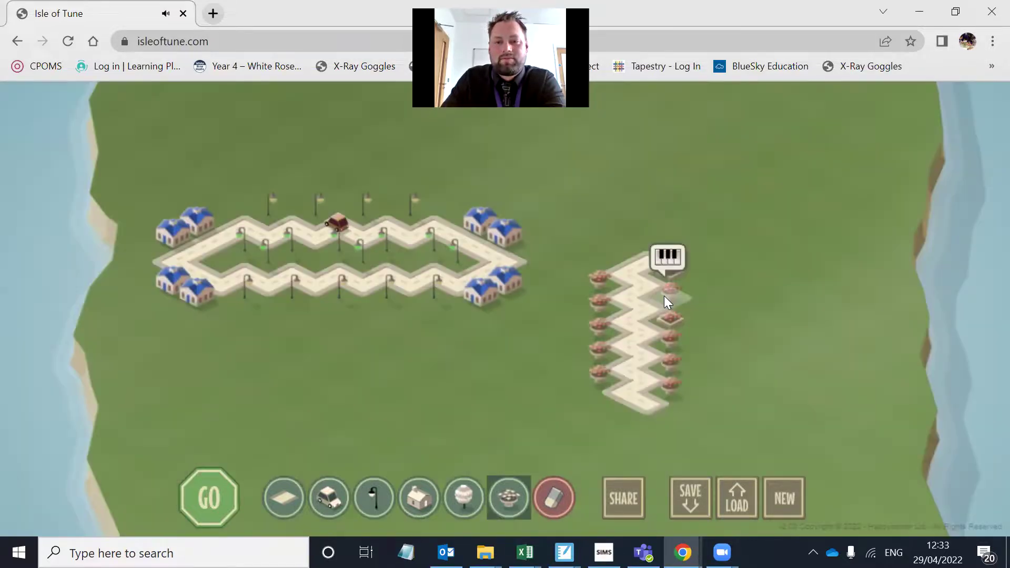
{"action": "left_click", "coordinate": [663, 297]}
{"action": "left_click", "coordinate": [615, 221]}
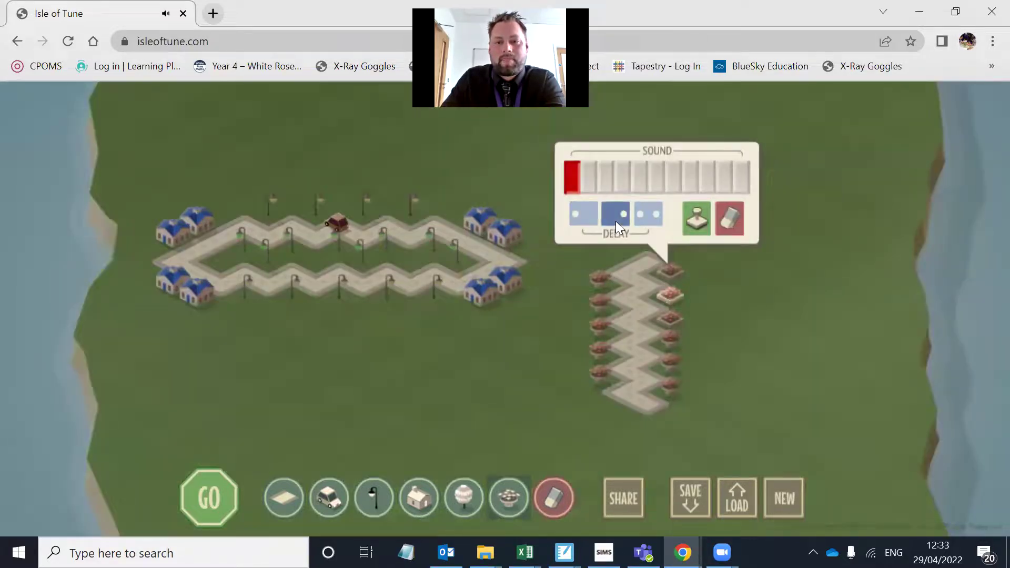
Give the lower three flower beds on the zigzag road's right side the second delay option
{"action": "left_click", "coordinate": [670, 339]}
{"action": "left_click", "coordinate": [670, 338]}
{"action": "left_click", "coordinate": [620, 264]}
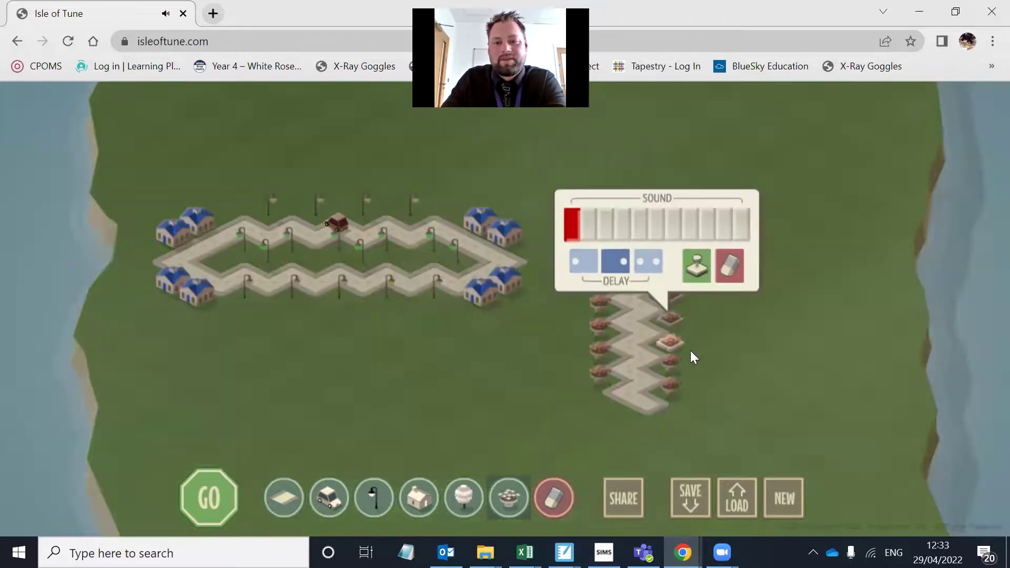
{"action": "left_click", "coordinate": [690, 351]}
{"action": "left_click", "coordinate": [669, 317]}
{"action": "left_click", "coordinate": [673, 348]}
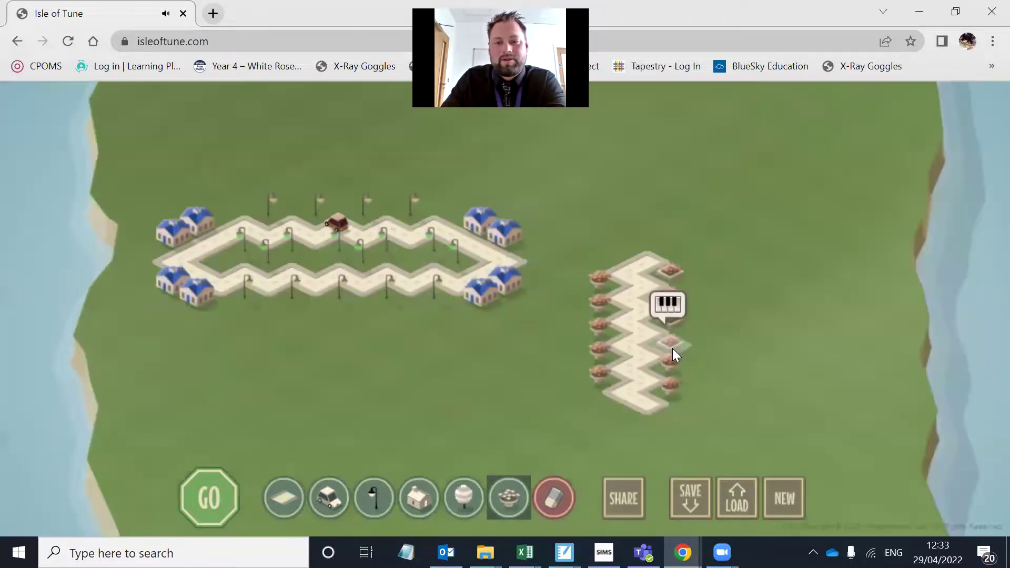
{"action": "left_click", "coordinate": [673, 364]}
{"action": "left_click", "coordinate": [612, 294]}
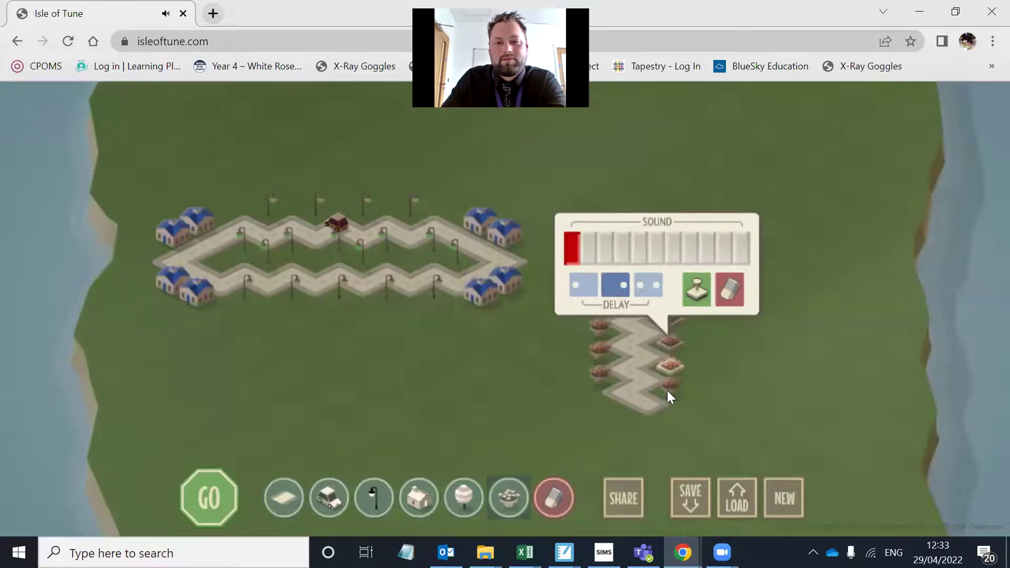
{"action": "left_click", "coordinate": [667, 394]}
{"action": "left_click", "coordinate": [669, 394]}
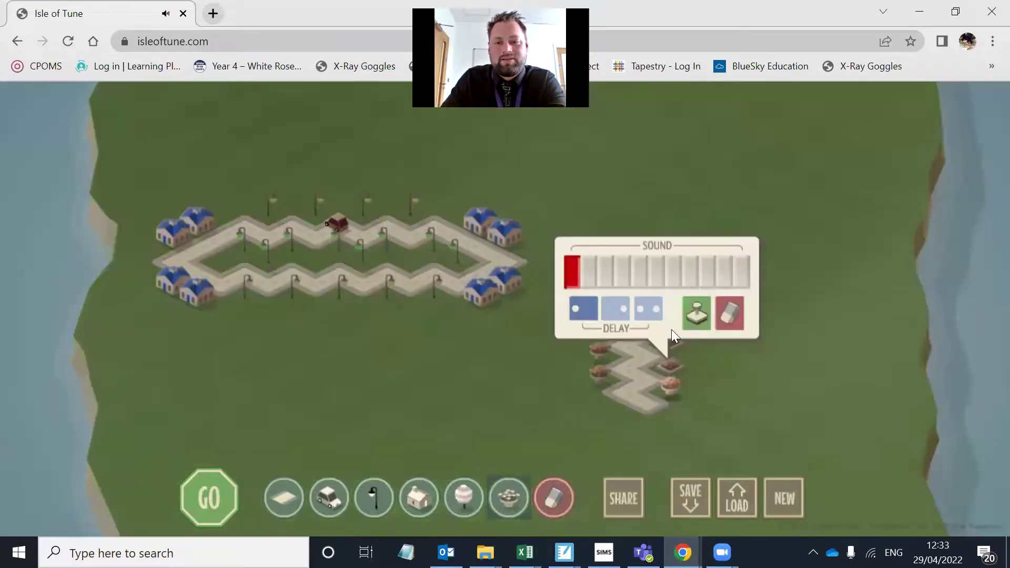
{"action": "left_click", "coordinate": [619, 313]}
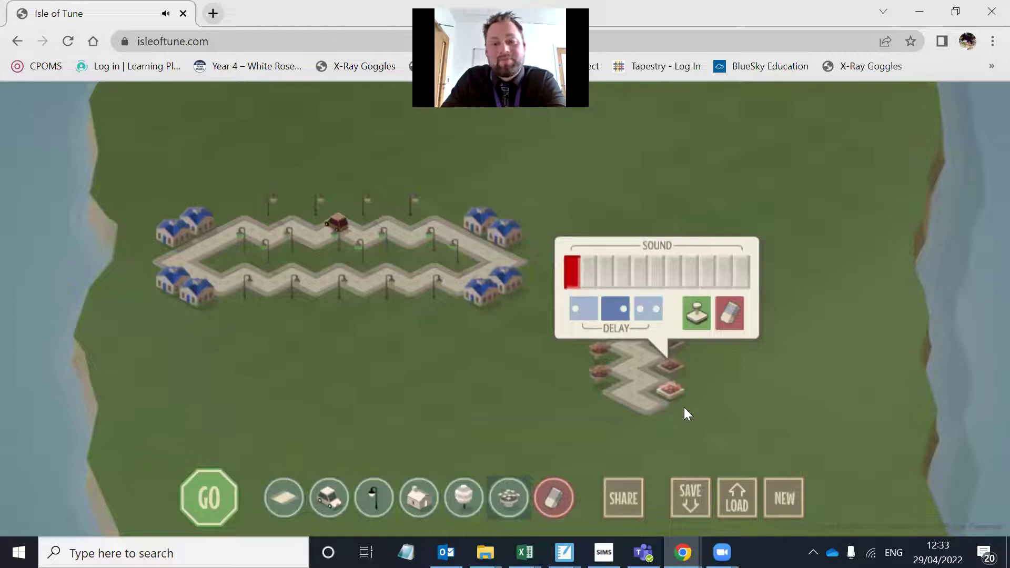
{"action": "left_click", "coordinate": [739, 413]}
On the zigzag road's right side, set the second flower bed from the top to the third sound and the third bed to the fourth
{"action": "left_click", "coordinate": [674, 271]}
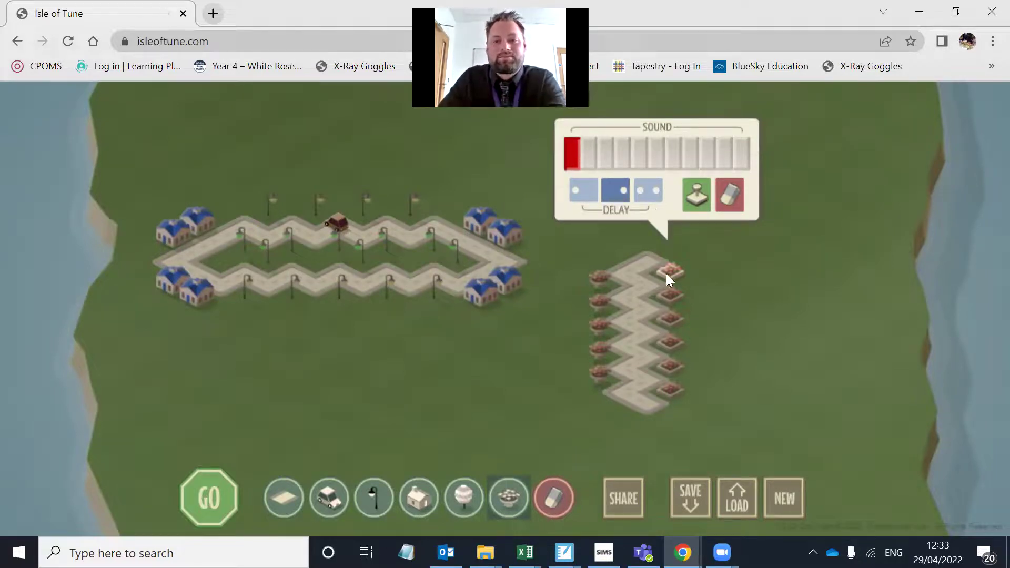
{"action": "left_click", "coordinate": [669, 299]}
{"action": "left_click", "coordinate": [670, 300]}
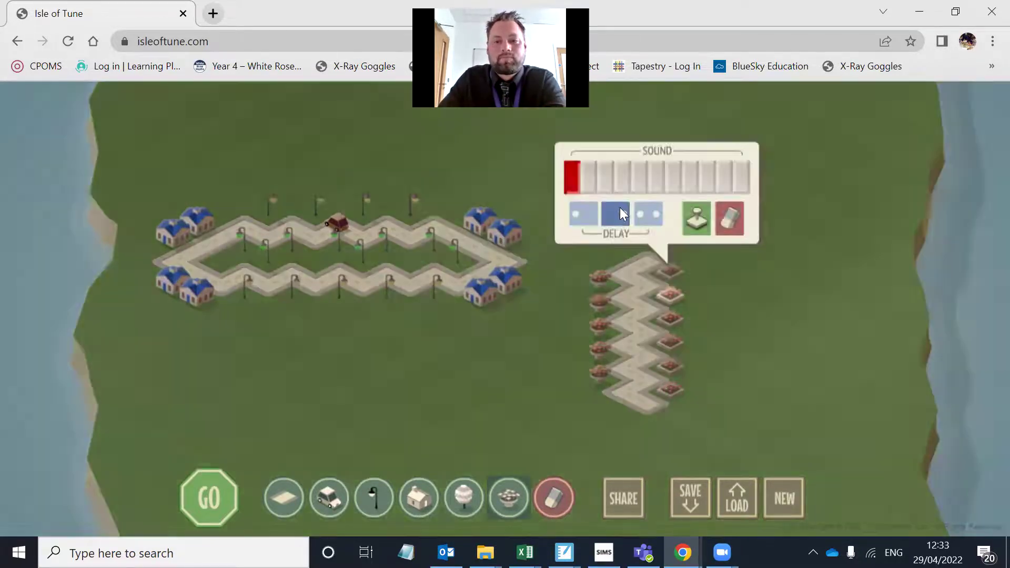
{"action": "left_click", "coordinate": [604, 179]}
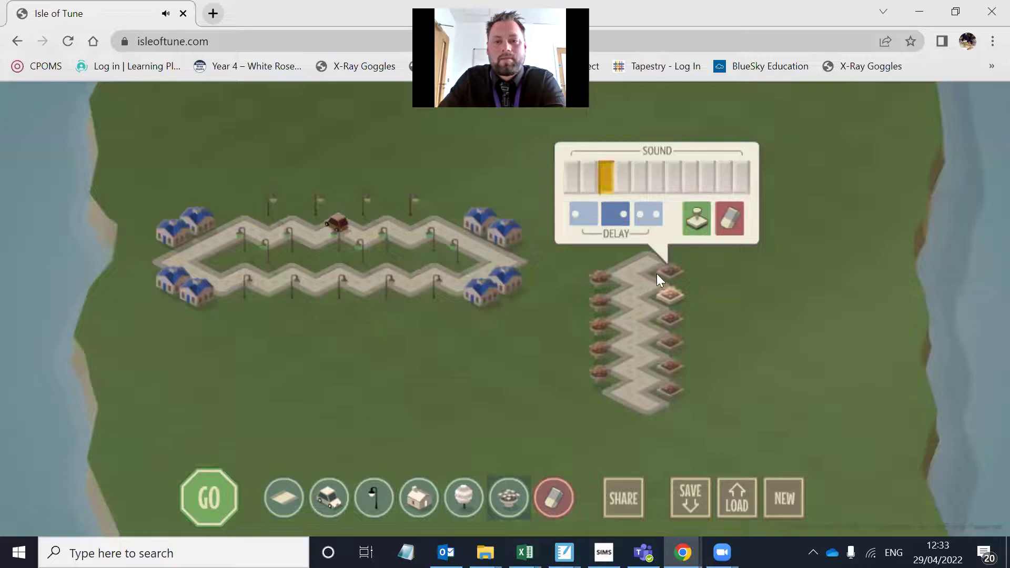
{"action": "left_click", "coordinate": [668, 322]}
{"action": "left_click", "coordinate": [668, 322]}
{"action": "left_click", "coordinate": [626, 210]}
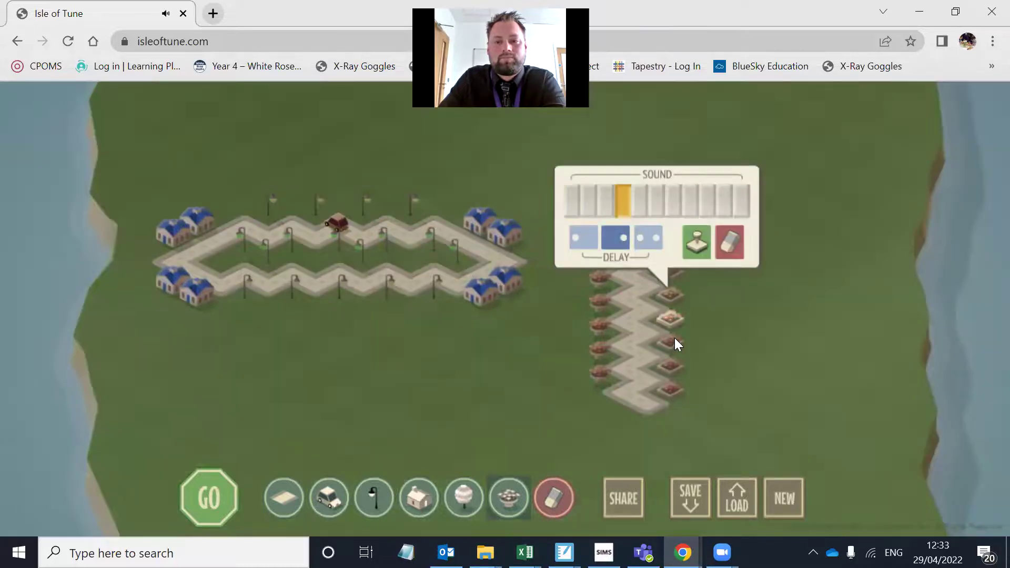
Set the fourth, fifth and sixth flower beds on the zigzag road's right side to the sixth, eighth and tenth sounds
{"action": "left_click", "coordinate": [675, 339]}
{"action": "left_click", "coordinate": [675, 338]}
{"action": "left_click", "coordinate": [652, 227]}
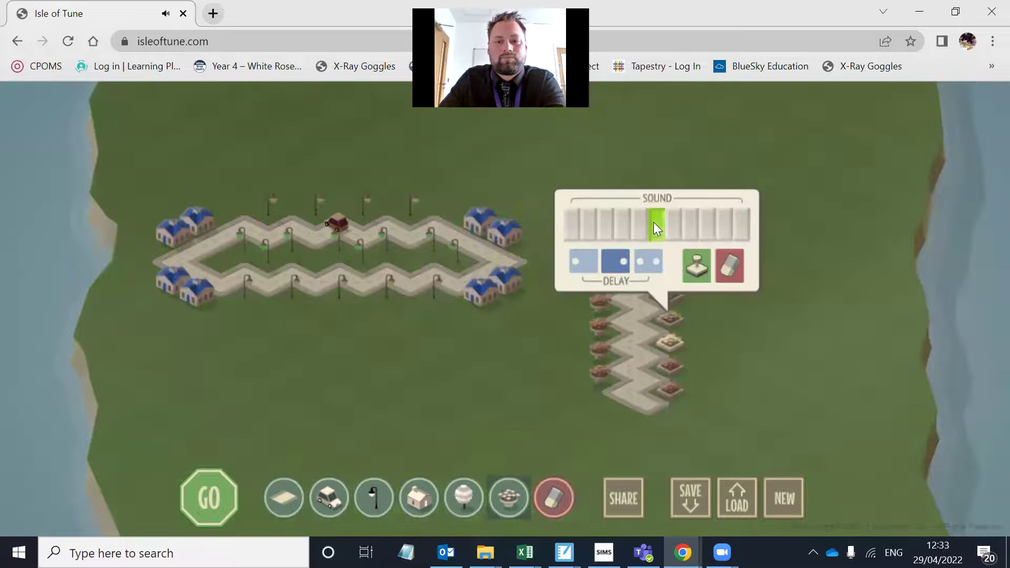
{"action": "left_click", "coordinate": [669, 367]}
{"action": "left_click", "coordinate": [668, 370]}
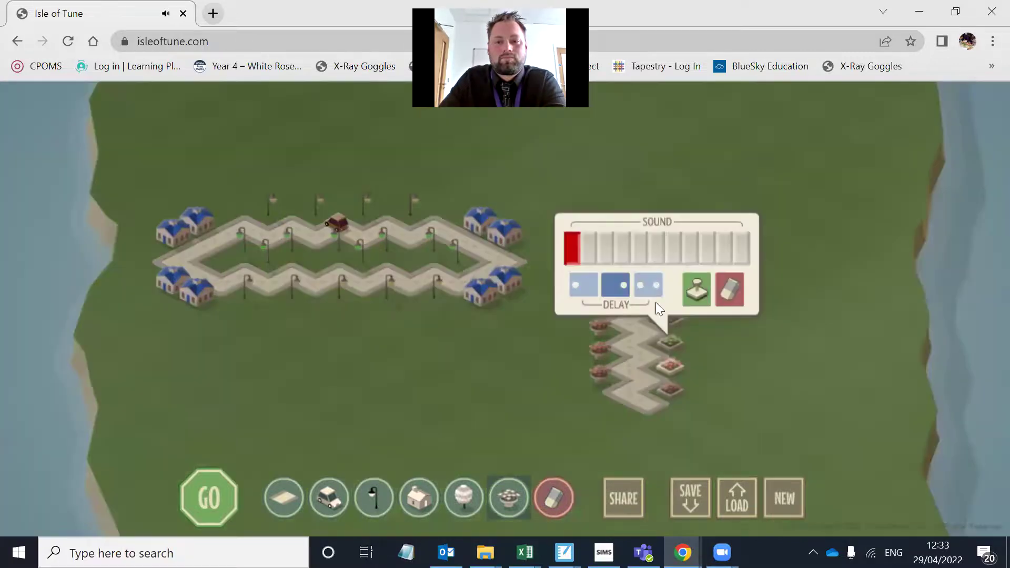
{"action": "left_click", "coordinate": [693, 247]}
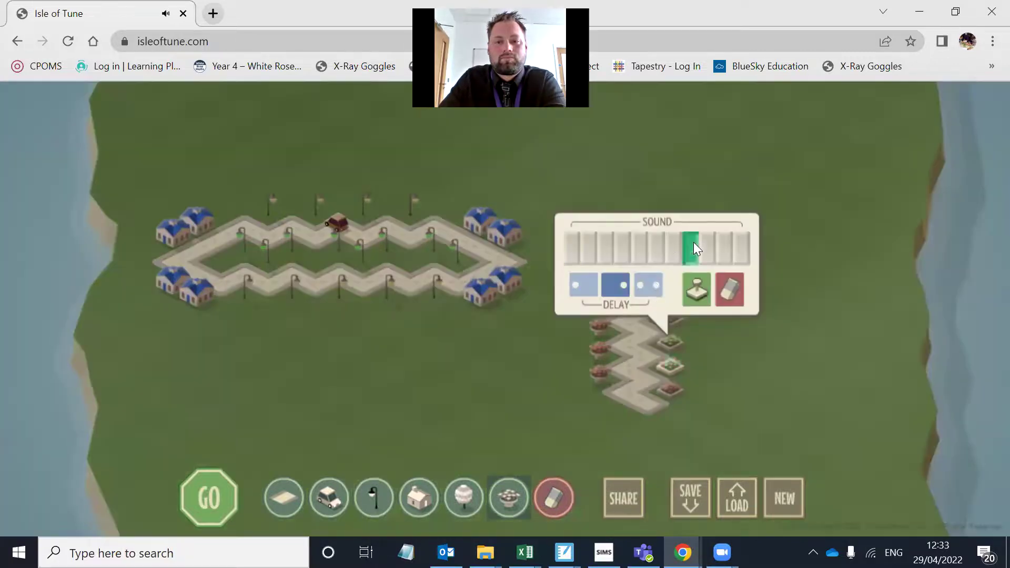
{"action": "left_click", "coordinate": [673, 386]}
{"action": "left_click", "coordinate": [726, 274]}
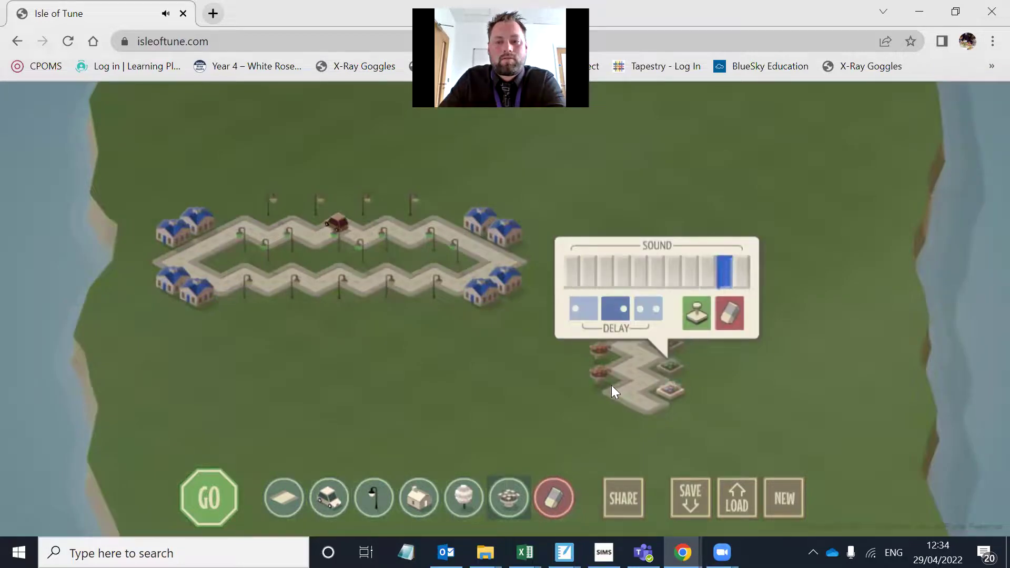
{"action": "left_click", "coordinate": [533, 341]}
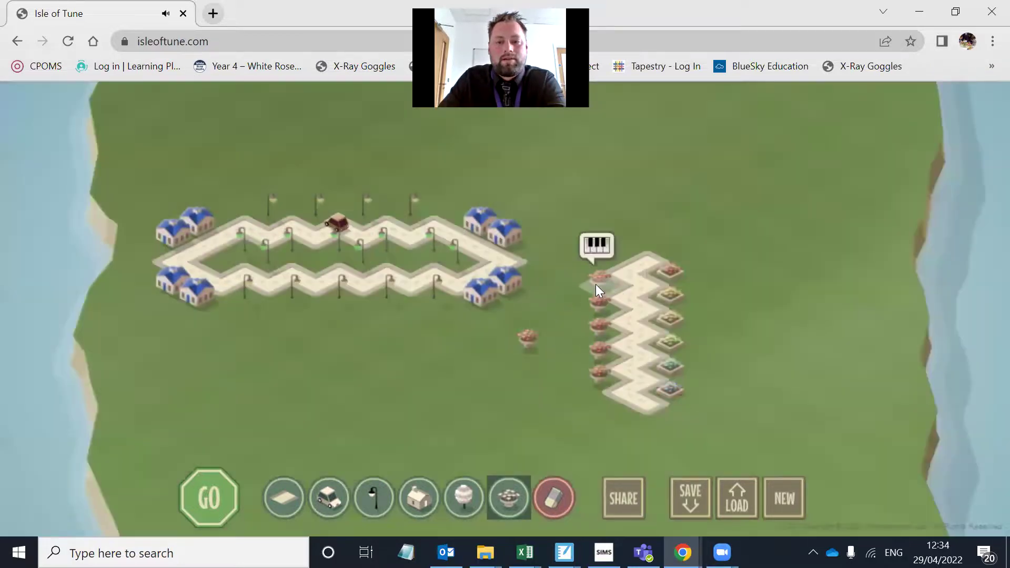
Set the upper three flower beds on the zigzag road's left side to the second, fourth and sixth sounds, from top to bottom
{"action": "left_click", "coordinate": [596, 284]}
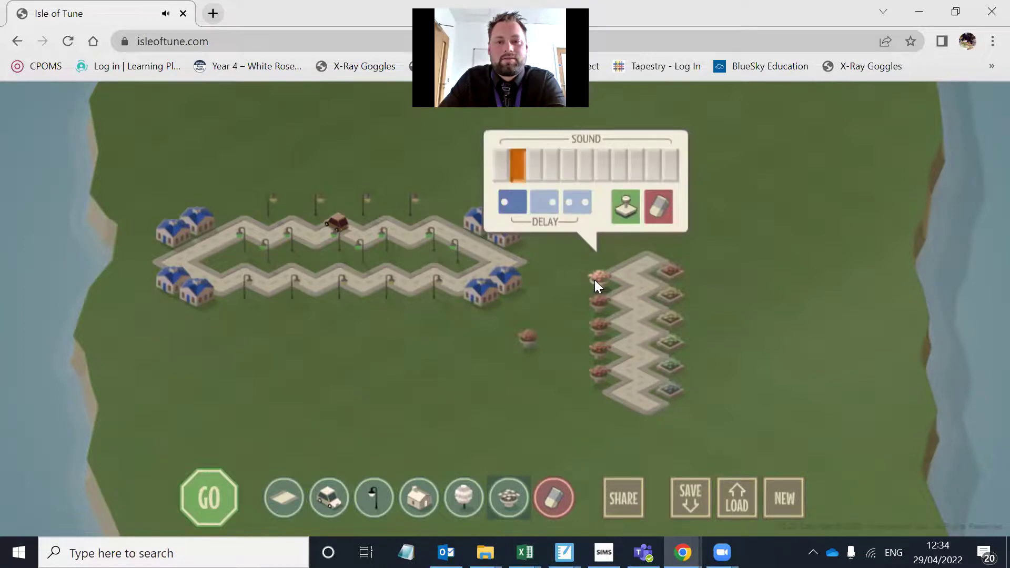
{"action": "left_click", "coordinate": [606, 297]}
{"action": "left_click", "coordinate": [594, 309]}
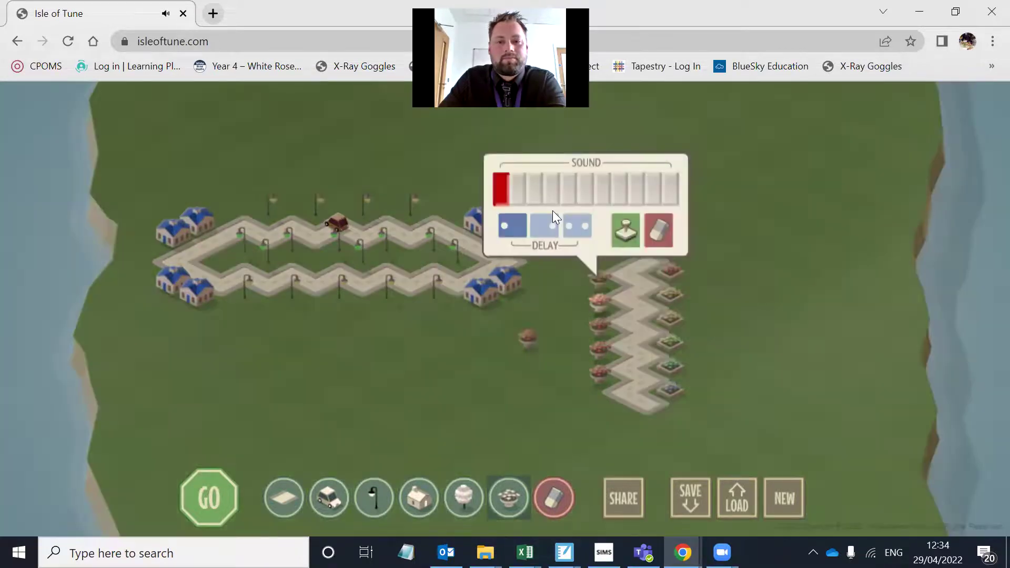
{"action": "left_click", "coordinate": [551, 191]}
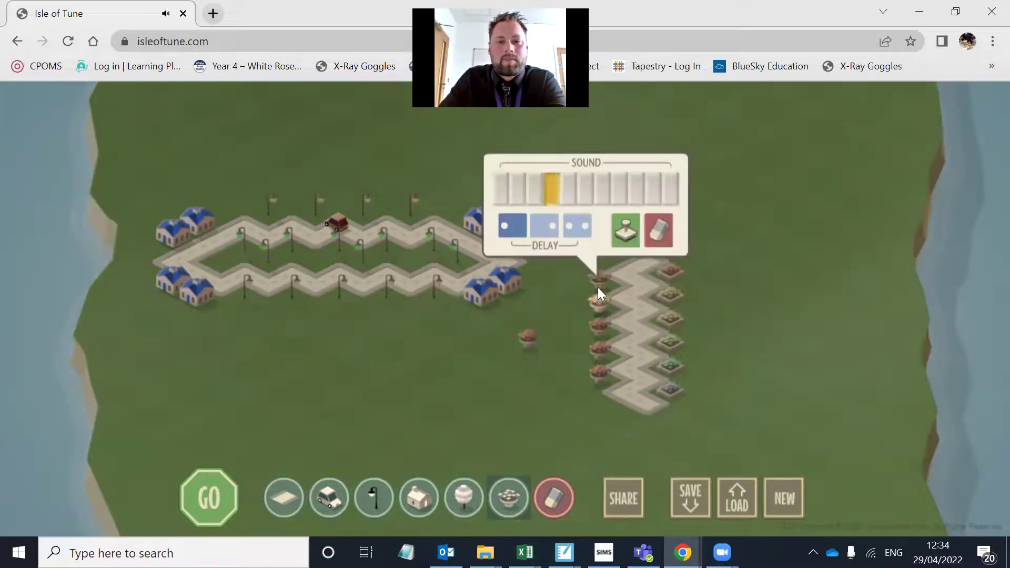
{"action": "left_click", "coordinate": [604, 326]}
{"action": "left_click", "coordinate": [601, 326]}
{"action": "left_click", "coordinate": [600, 327]}
{"action": "left_click", "coordinate": [606, 315]}
{"action": "left_click", "coordinate": [585, 213]}
Set the fourth flower bed on the zigzag road's left side to the eighth sound and the fifth to the eleventh
{"action": "left_click", "coordinate": [601, 349]}
{"action": "left_click", "coordinate": [601, 350]}
{"action": "left_click", "coordinate": [618, 239]}
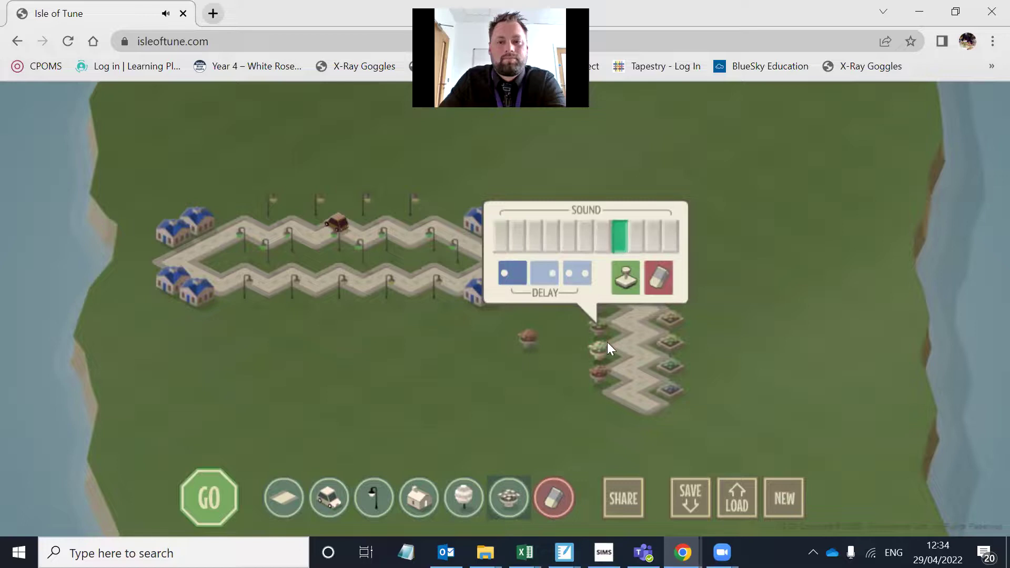
{"action": "left_click", "coordinate": [598, 378]}
{"action": "left_click", "coordinate": [600, 379]}
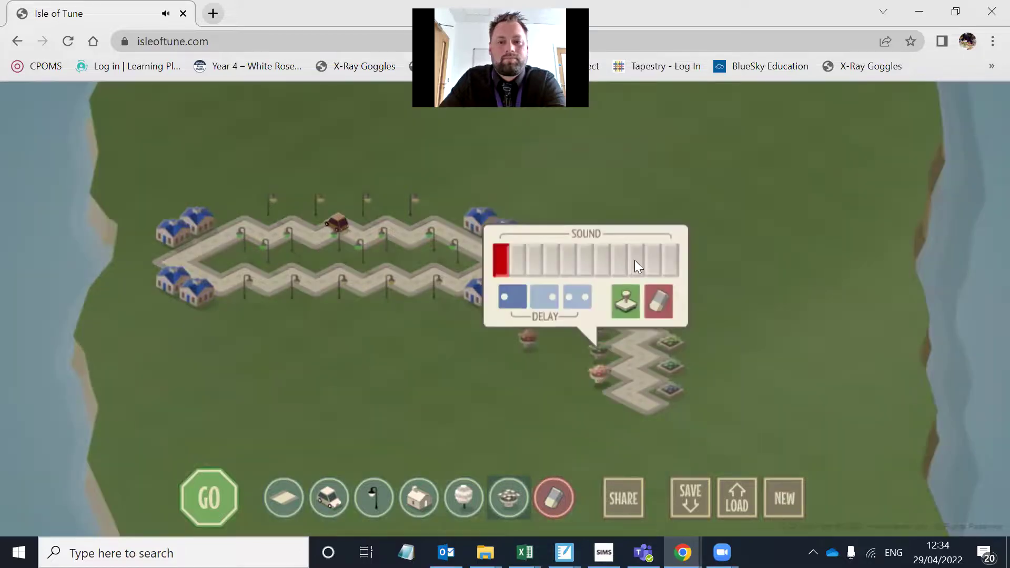
{"action": "left_click", "coordinate": [666, 263]}
{"action": "left_click", "coordinate": [606, 411]}
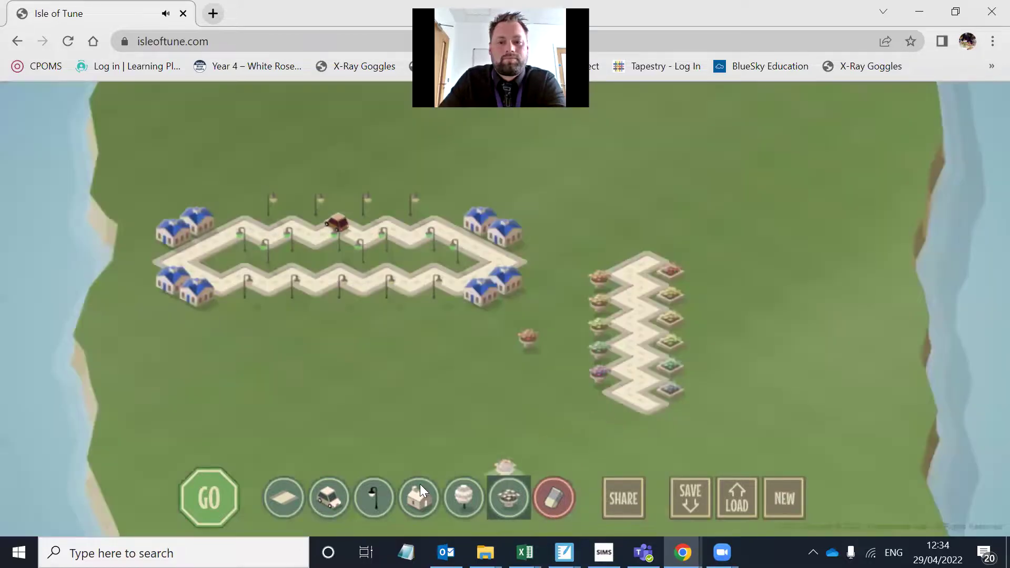
Plant four red trees on the left of the zigzag road, two at its lower end and two at its upper end
{"action": "left_click", "coordinate": [471, 499]}
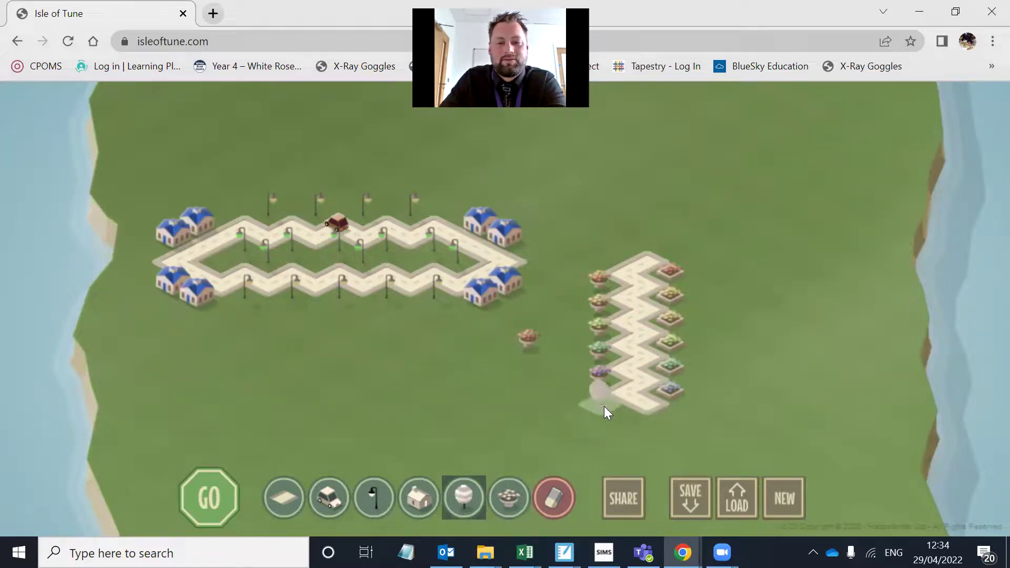
{"action": "left_click", "coordinate": [620, 421]}
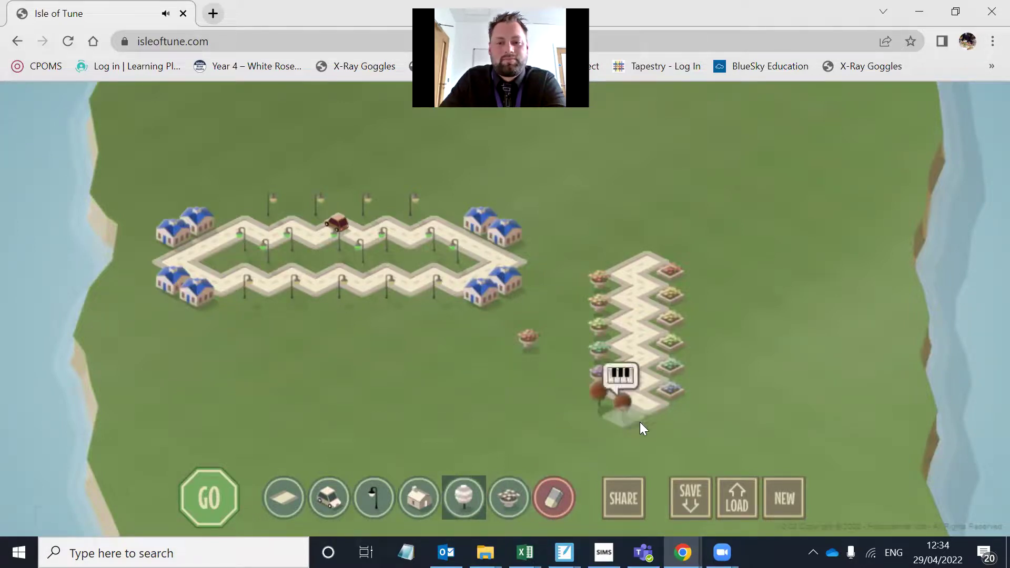
{"action": "left_click", "coordinate": [623, 249]}
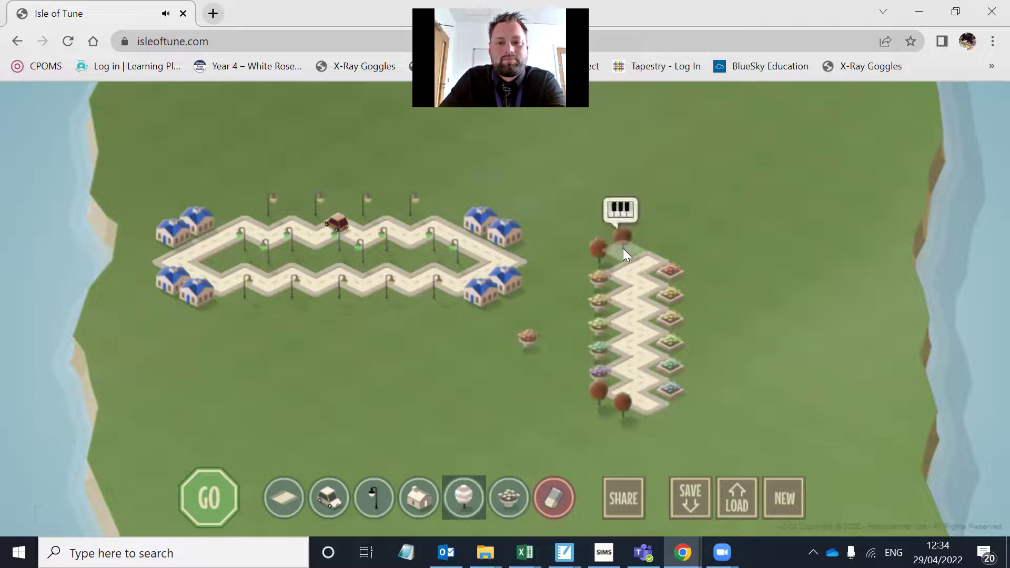
Set all four red trees beside the zigzag road to the third, double-dot delay option
{"action": "left_click", "coordinate": [623, 249]}
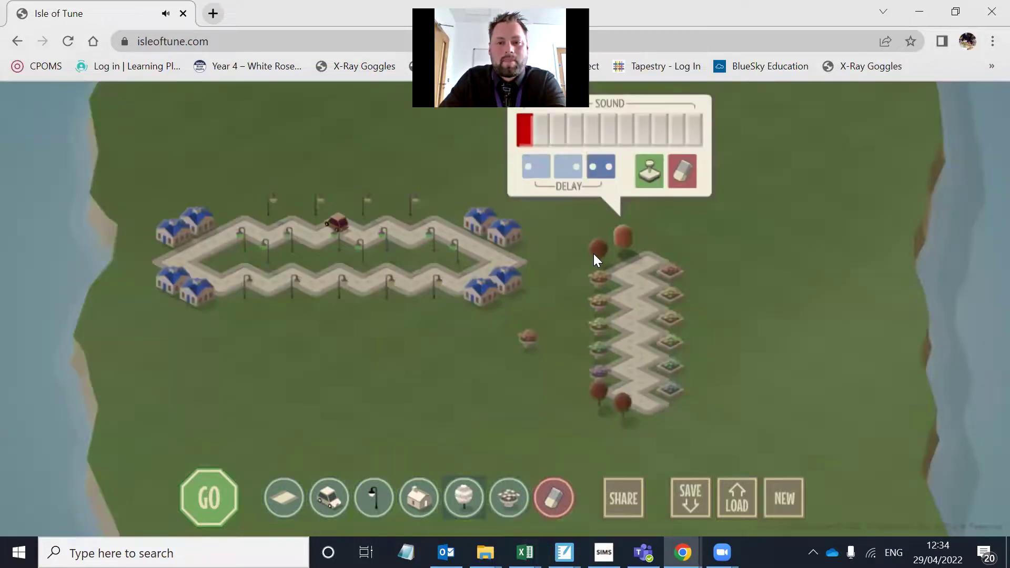
{"action": "left_click", "coordinate": [595, 254]}
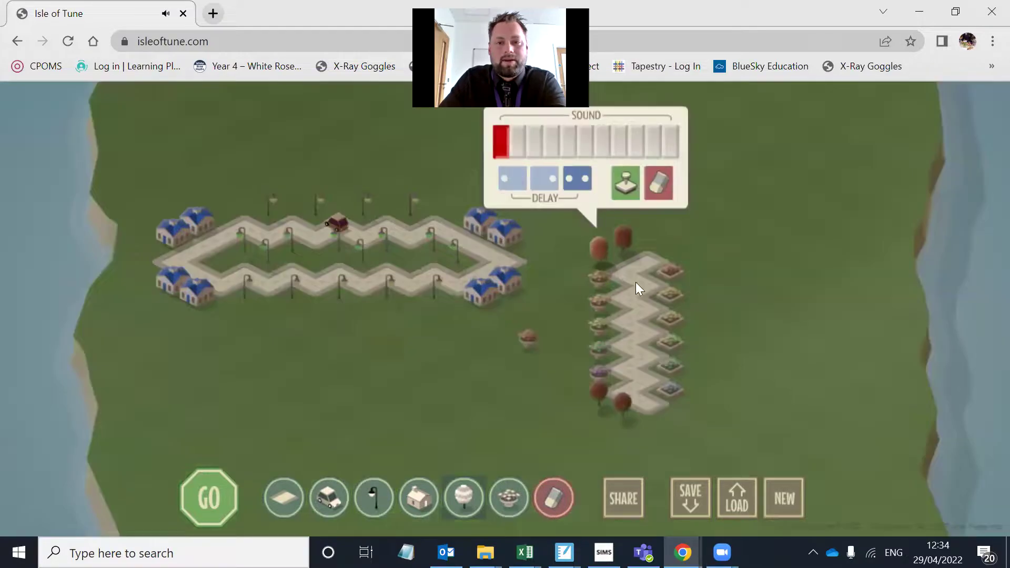
{"action": "left_click", "coordinate": [600, 405]}
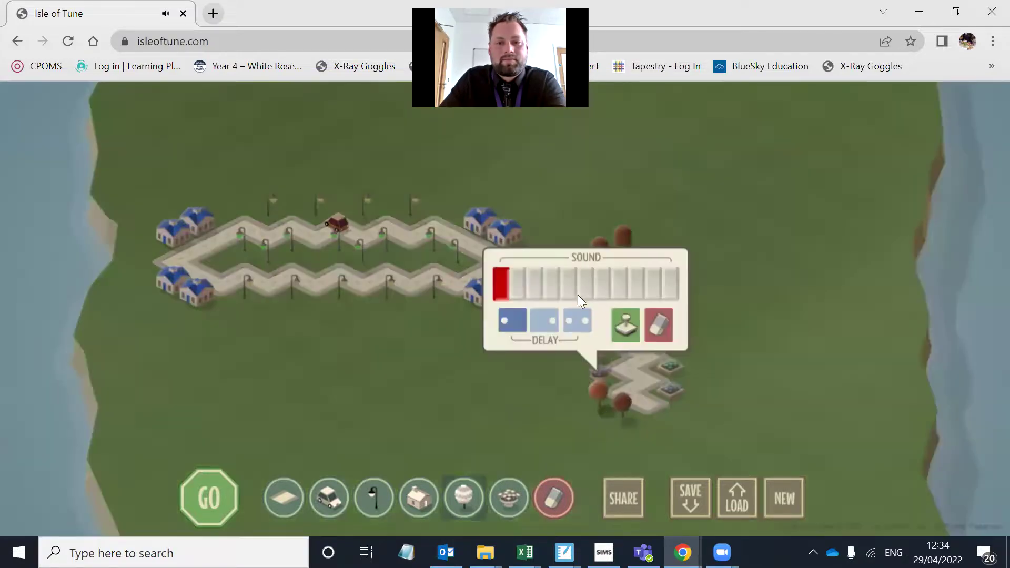
{"action": "left_click", "coordinate": [632, 427]}
{"action": "left_click", "coordinate": [622, 420]}
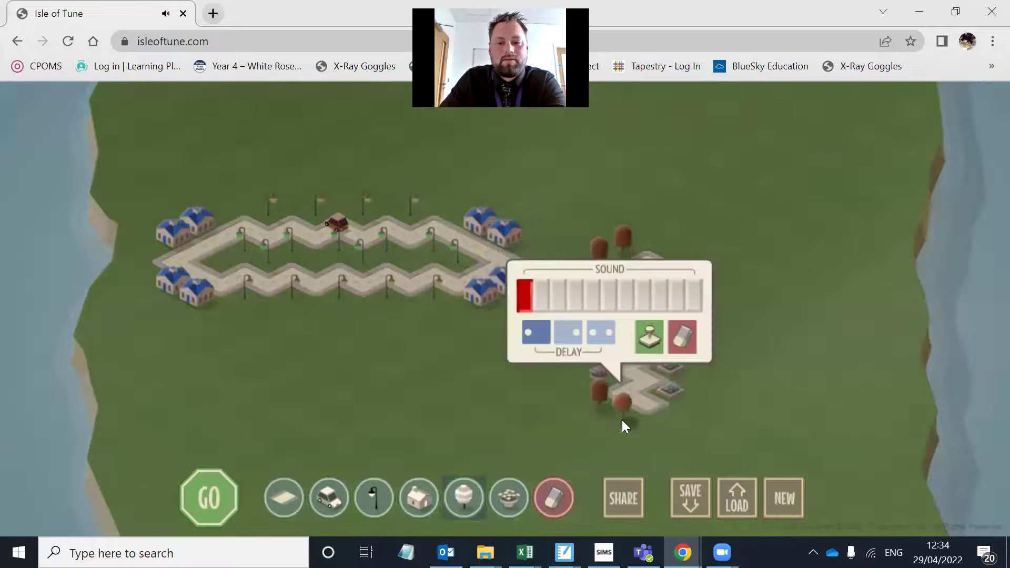
{"action": "left_click", "coordinate": [717, 397]}
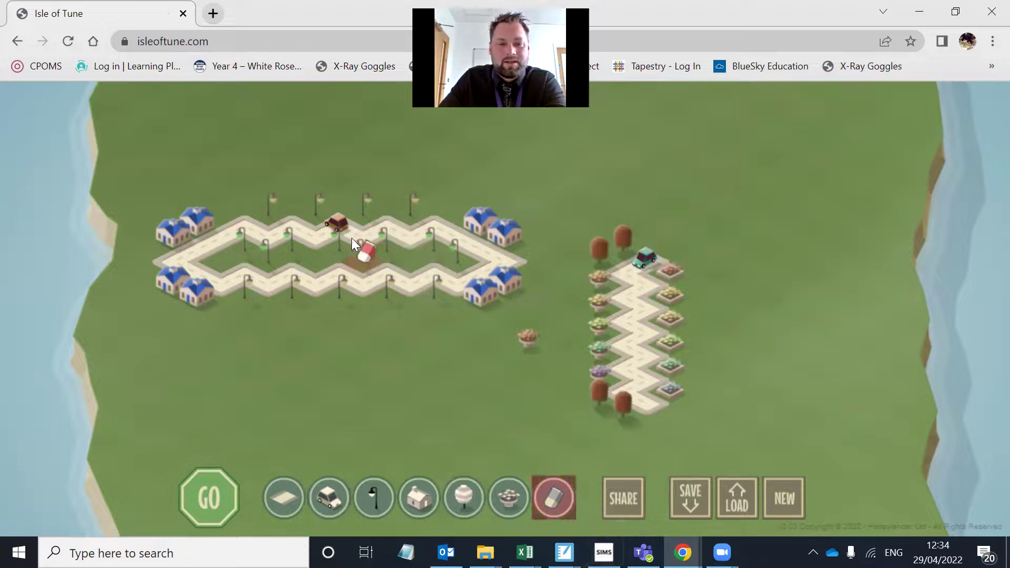
Play the tune with the car on the zigzag road, and stop it
{"action": "left_click", "coordinate": [209, 502]}
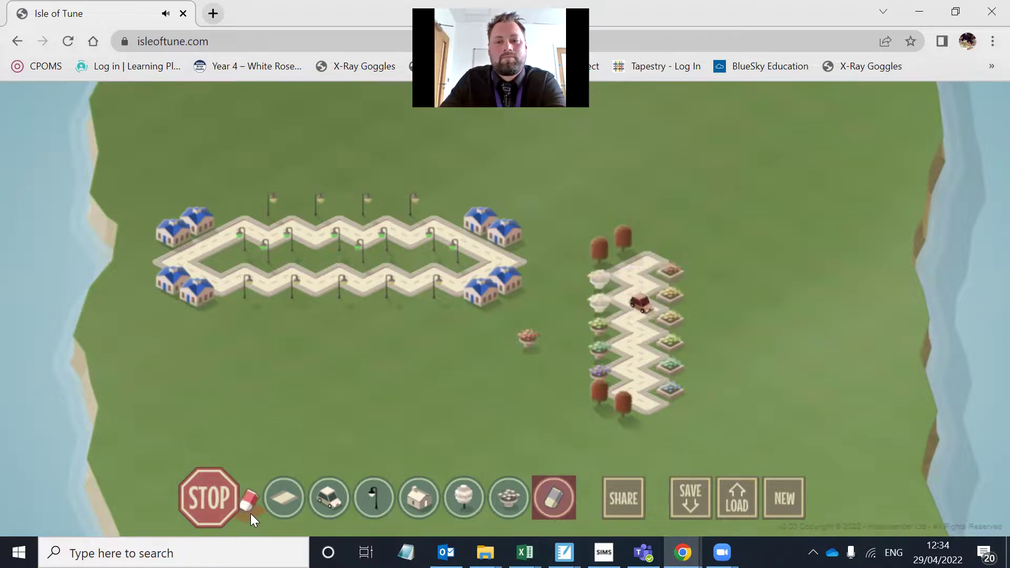
{"action": "left_click", "coordinate": [214, 498]}
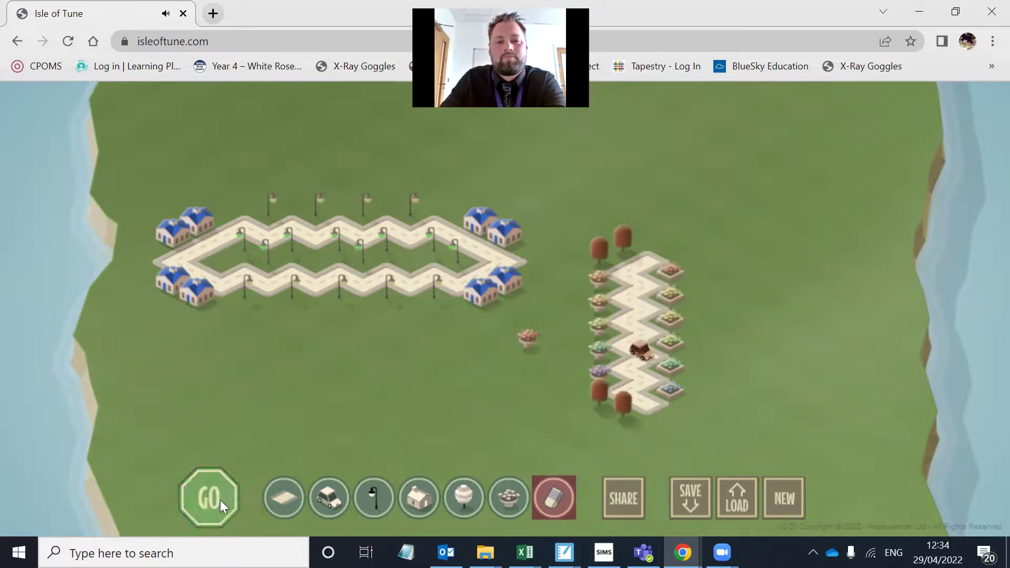
Place a car at the left end of the lamp-lined loop road, then play the tune and stop it
{"action": "left_click", "coordinate": [336, 492]}
{"action": "left_click", "coordinate": [181, 267]}
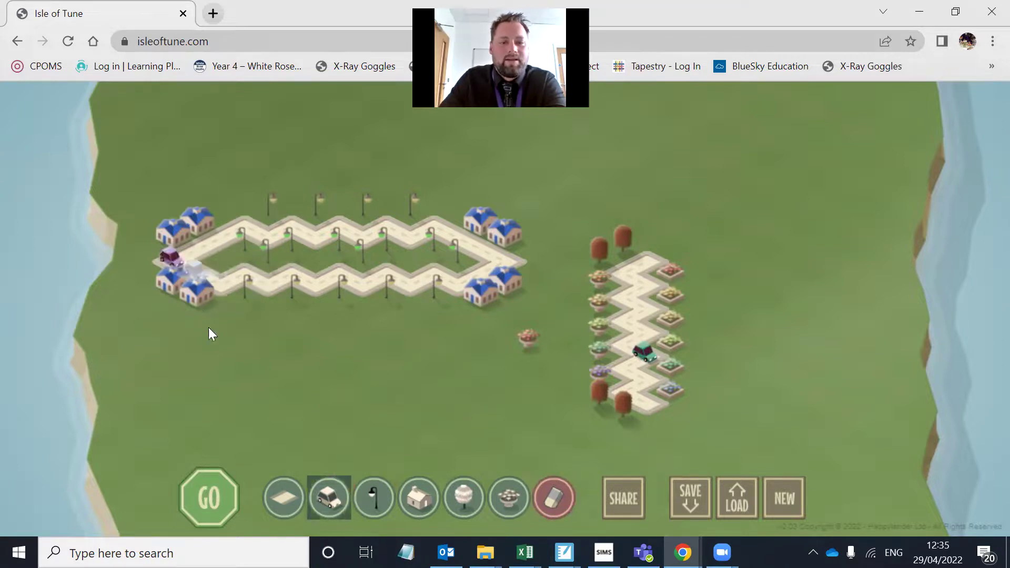
{"action": "left_click", "coordinate": [214, 499]}
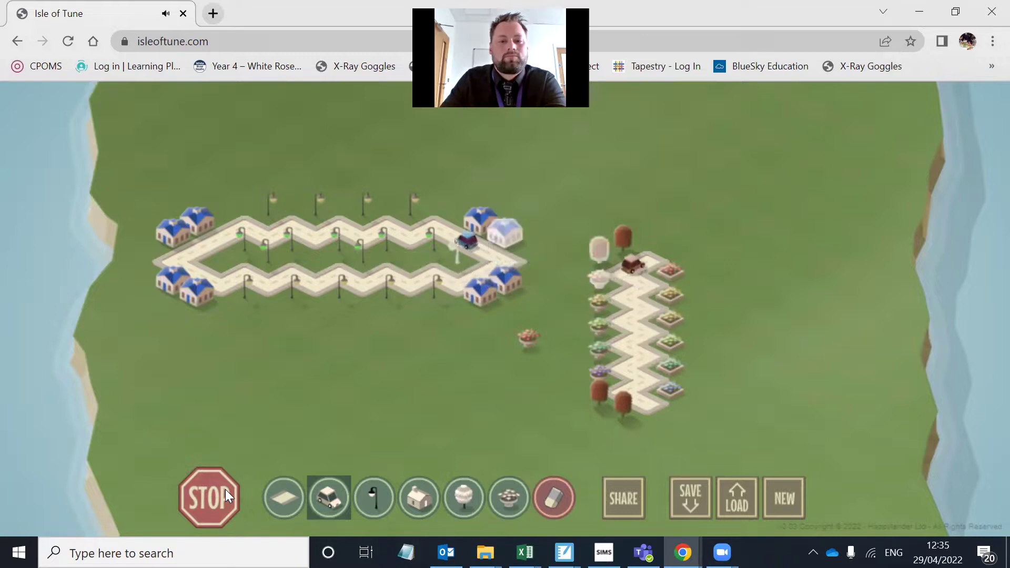
{"action": "left_click", "coordinate": [226, 490]}
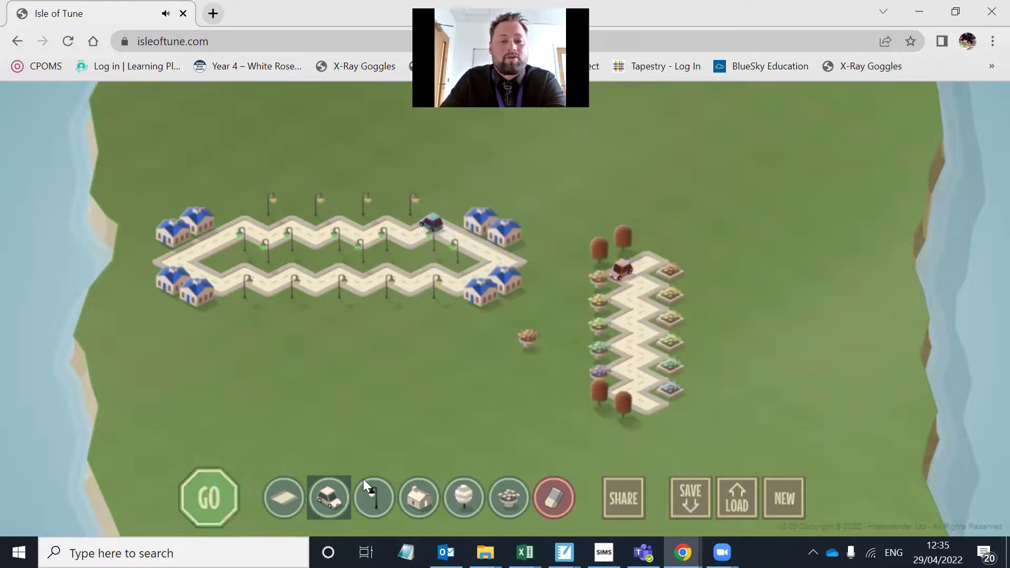
Add a second car at the loop road's lower right and another at the zigzag road's lower end, then play the tune and stop it
{"action": "left_click", "coordinate": [458, 277]}
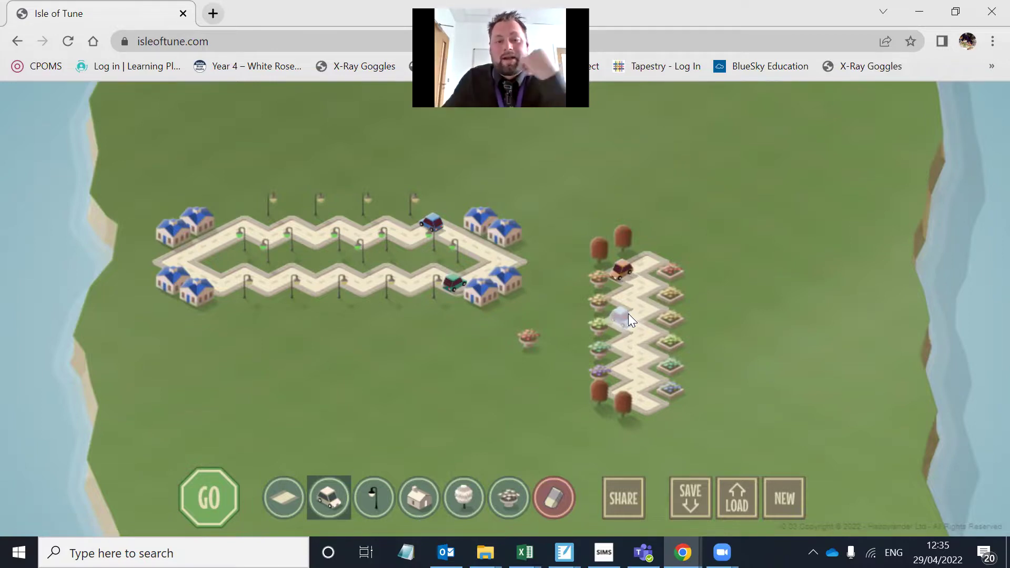
{"action": "left_click", "coordinate": [630, 402]}
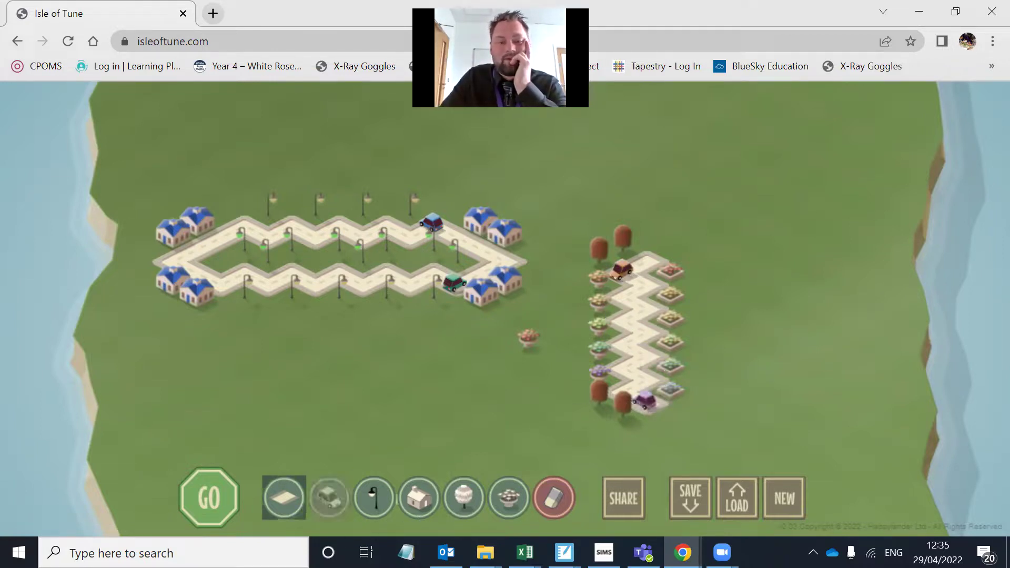
{"action": "left_click", "coordinate": [208, 505]}
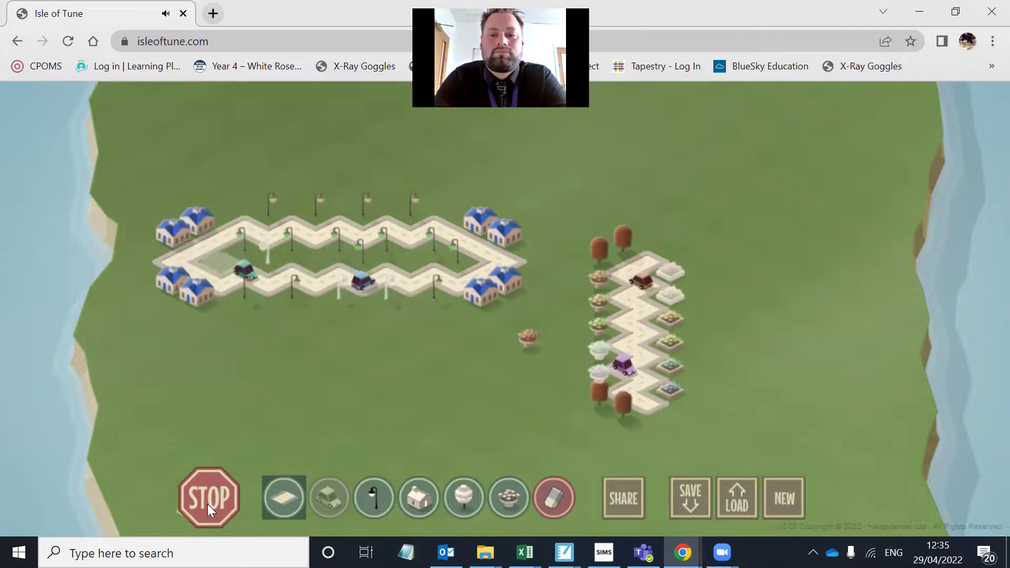
{"action": "left_click", "coordinate": [207, 504]}
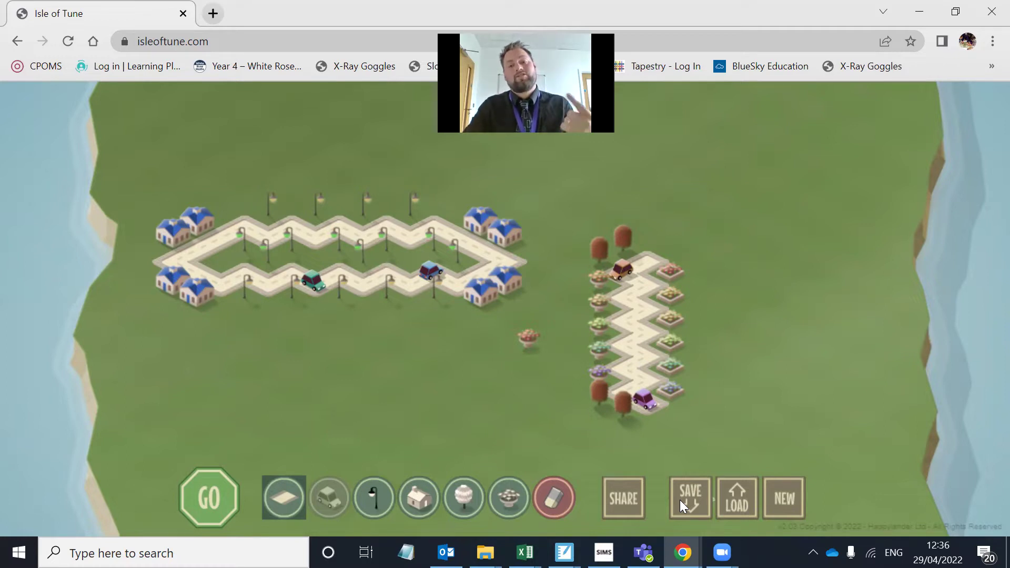
Load the previously saved island, then play its tune and stop it
{"action": "left_click", "coordinate": [729, 501]}
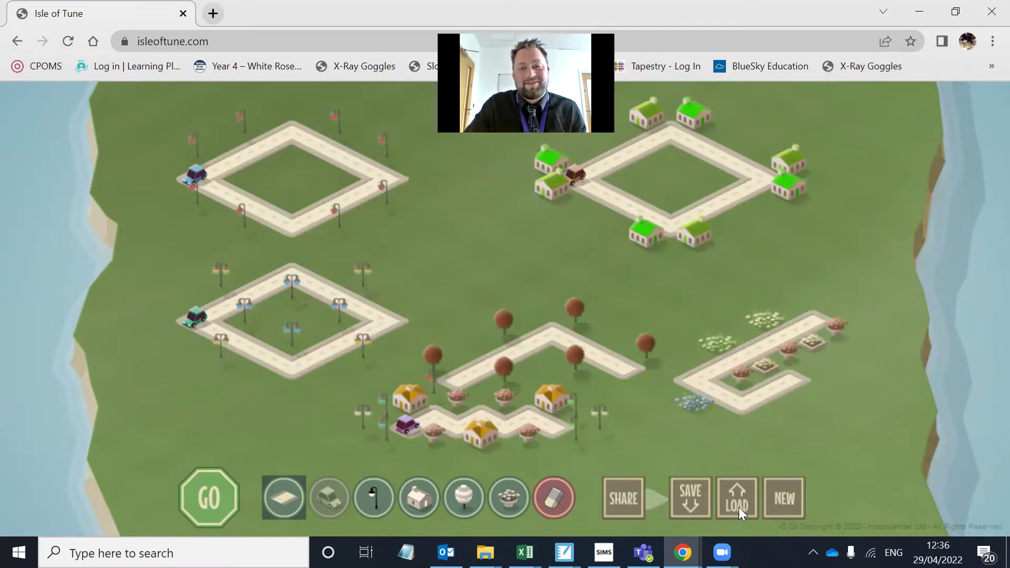
{"action": "left_click", "coordinate": [211, 498]}
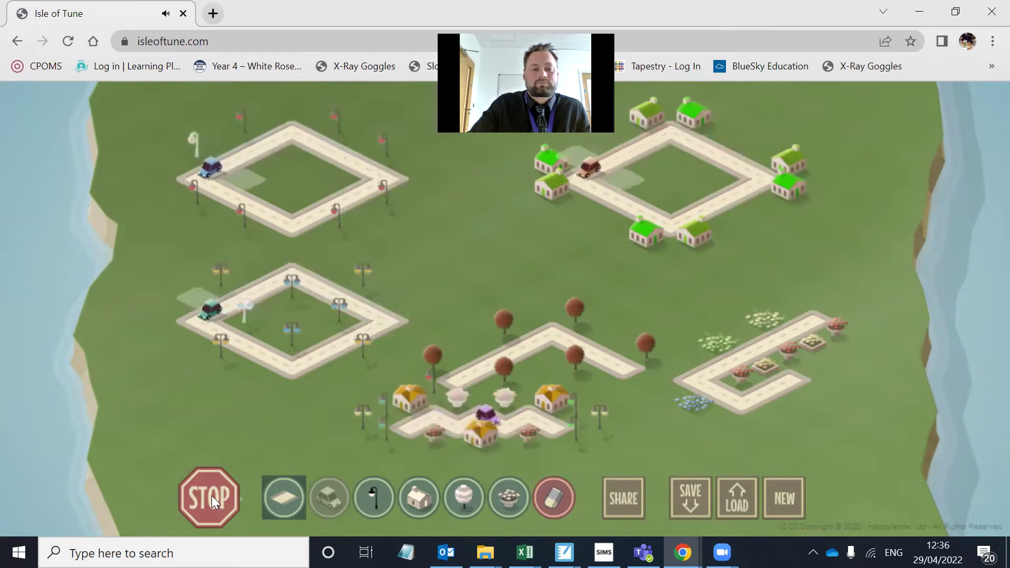
{"action": "left_click", "coordinate": [212, 496]}
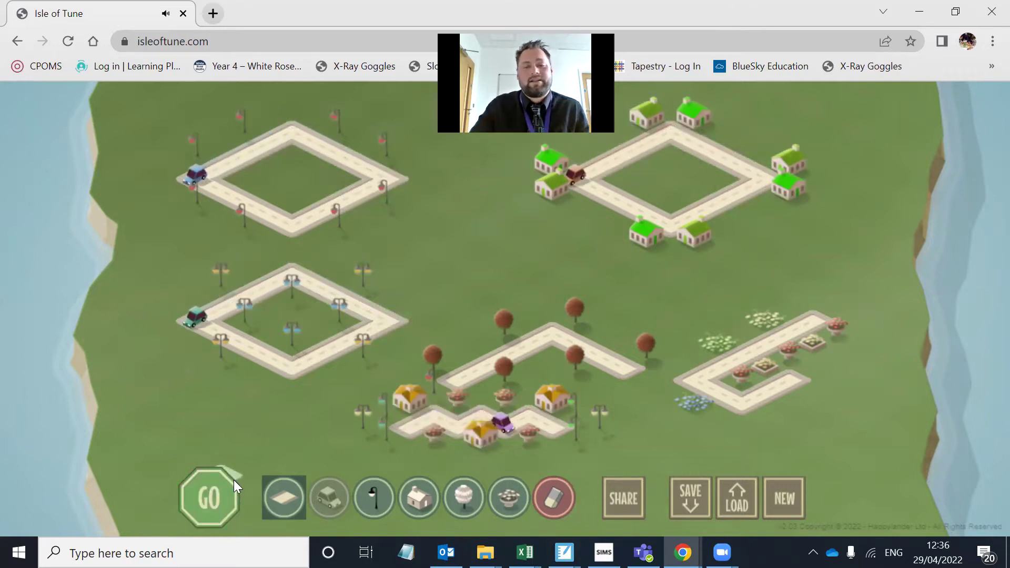